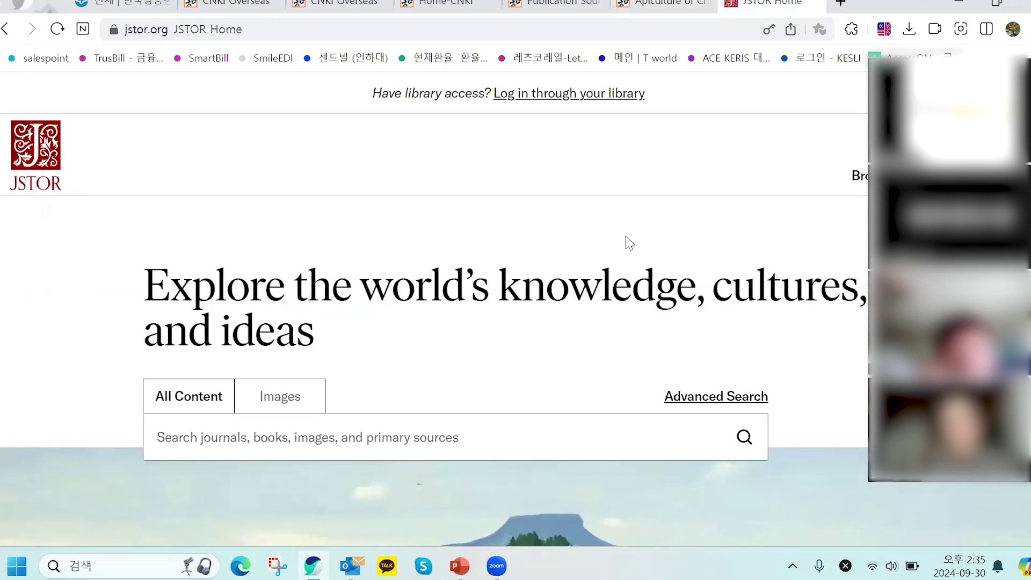
# Log in to JSTOR with the saved administrator username and password.
pyautogui.click(1005, 135)
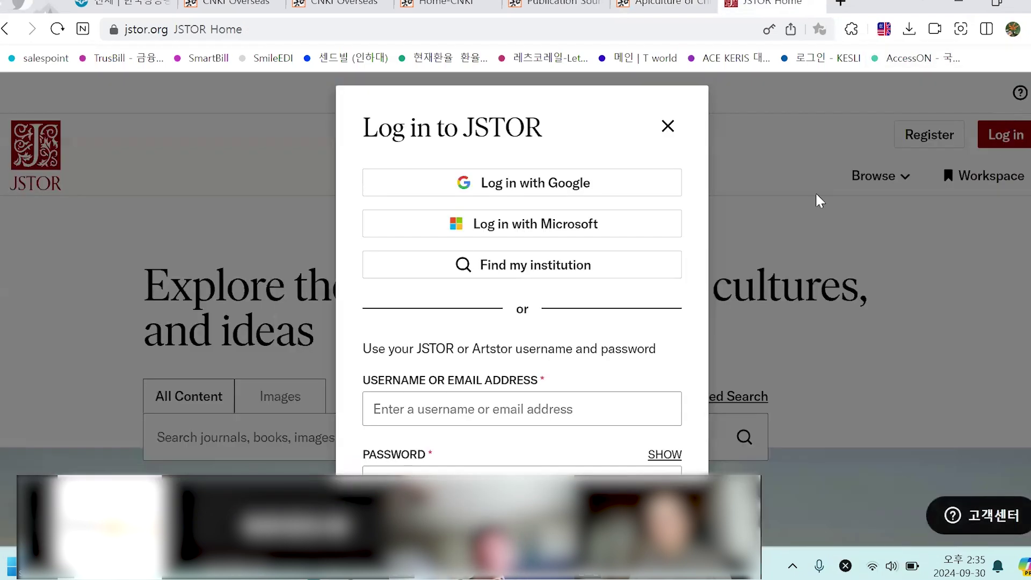
pyautogui.scroll(-3, 468, 299)
pyautogui.click(433, 285)
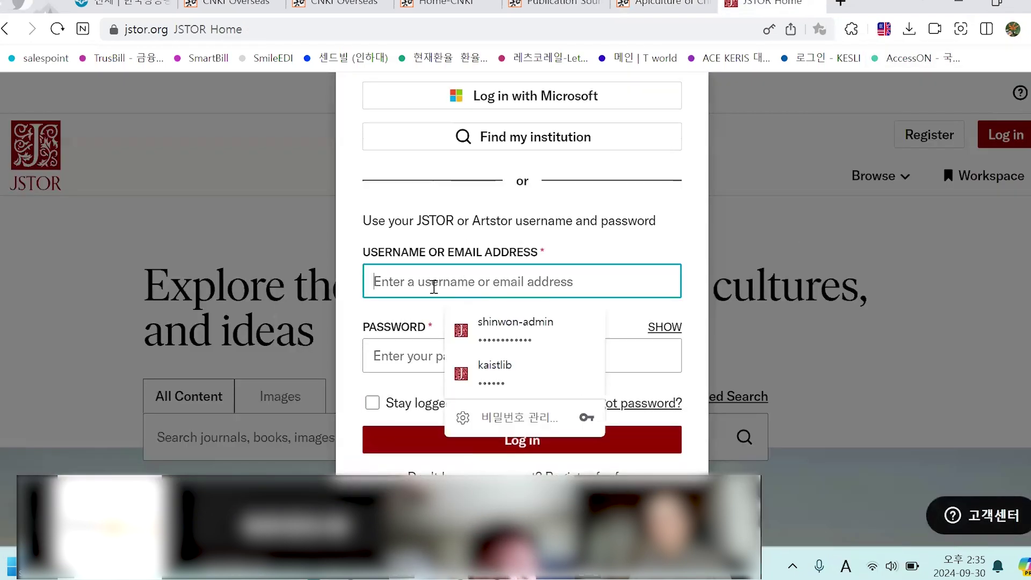
pyautogui.click(482, 339)
pyautogui.click(422, 437)
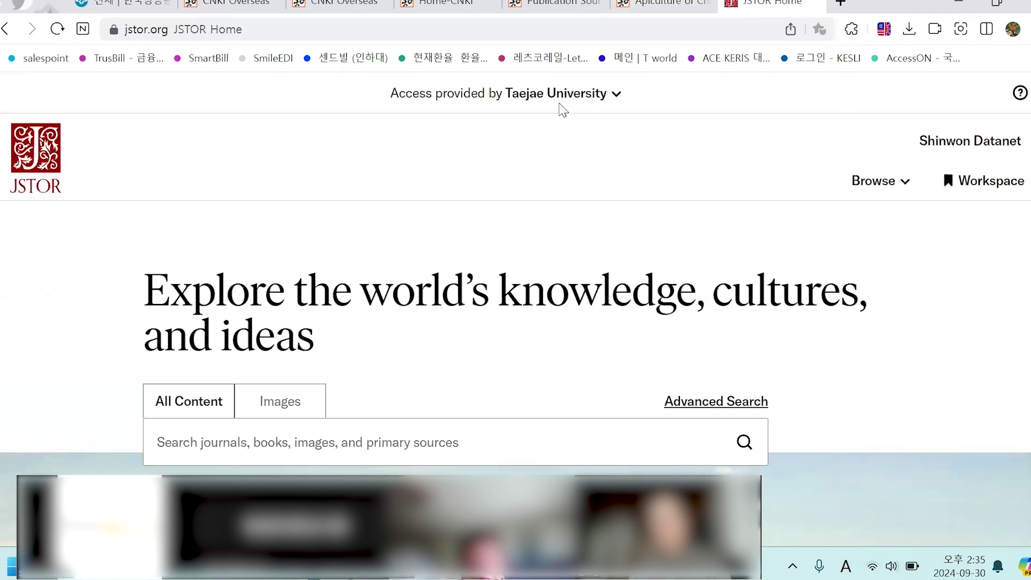
# Check the details of the institution providing access to JSTOR.
pyautogui.click(616, 95)
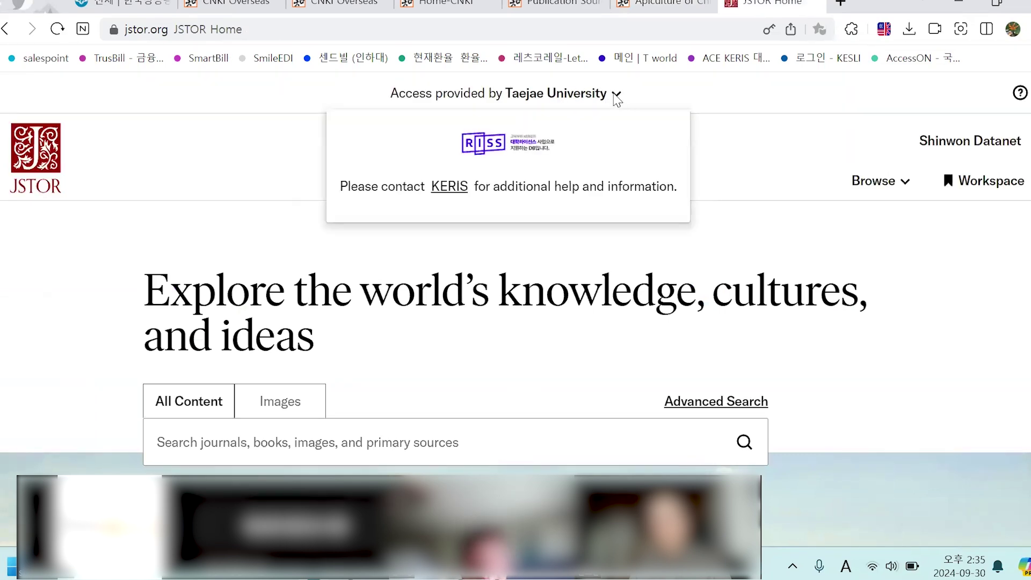
pyautogui.click(272, 125)
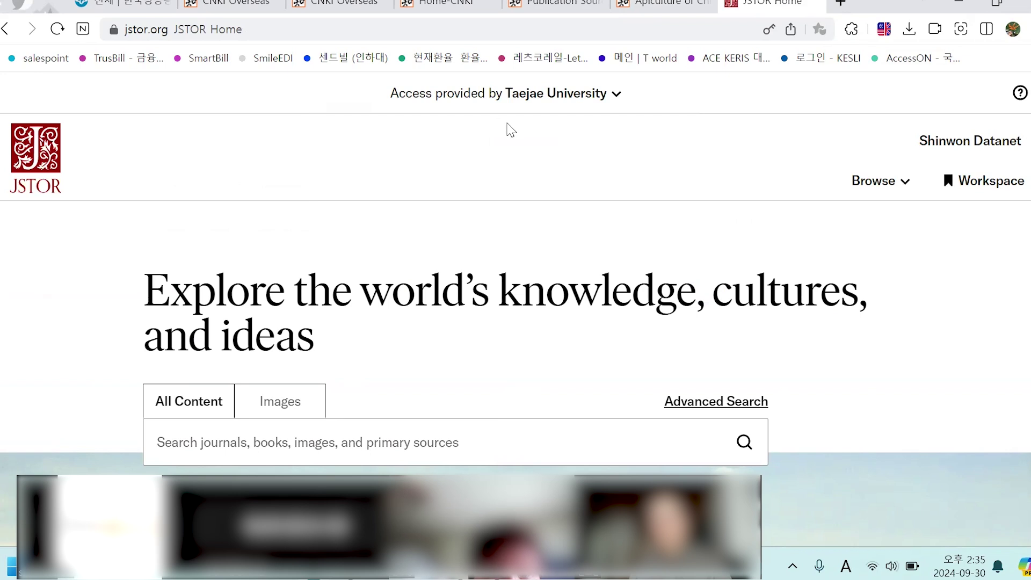
pyautogui.scroll(-6, 484, 113)
pyautogui.scroll(6, 488, 120)
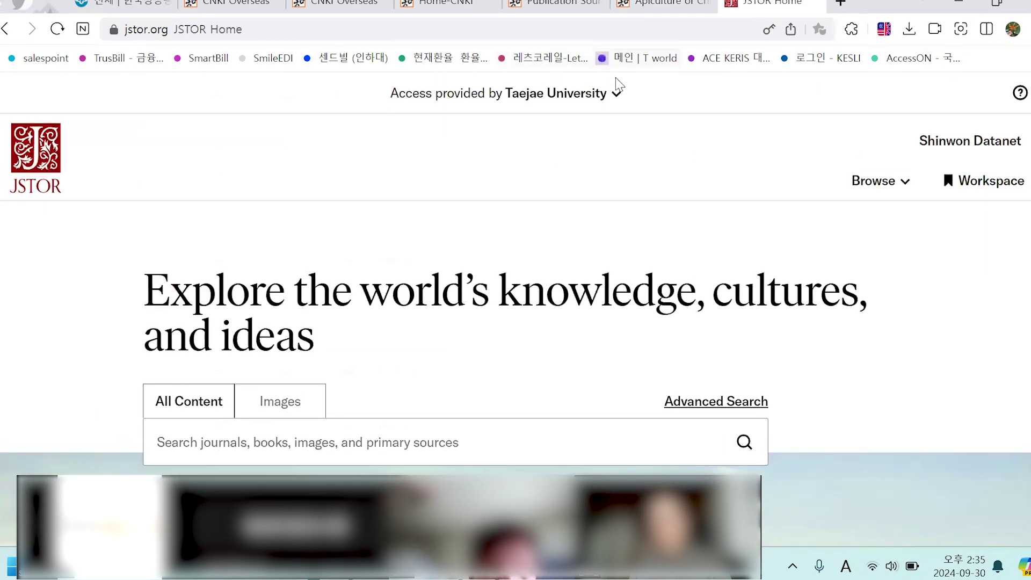
pyautogui.click(617, 92)
# Look through the JSTOR home page sections down to the Explore JSTOR footer links.
pyautogui.scroll(-10, 564, 129)
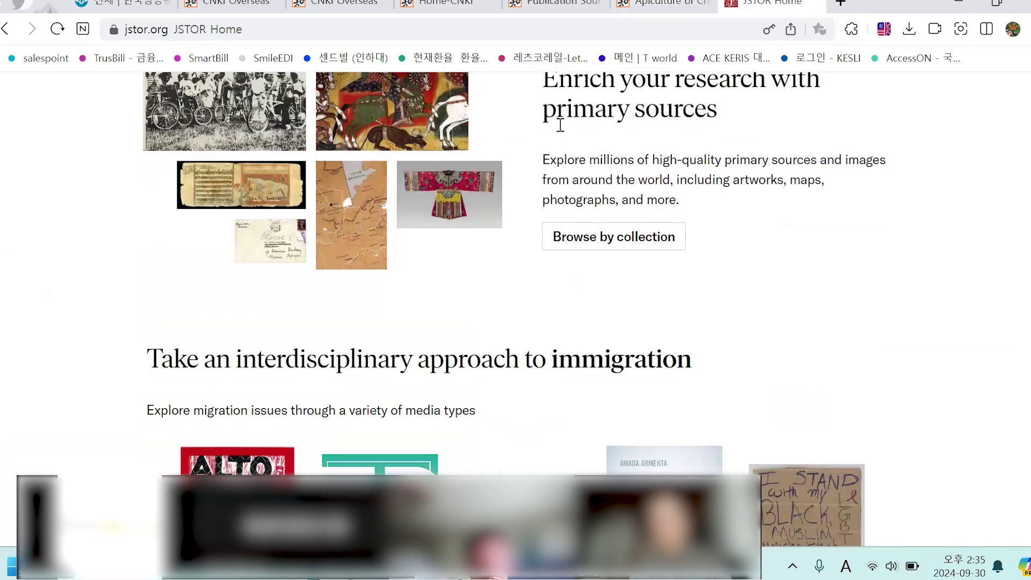
pyautogui.scroll(10, 560, 125)
pyautogui.click(345, 262)
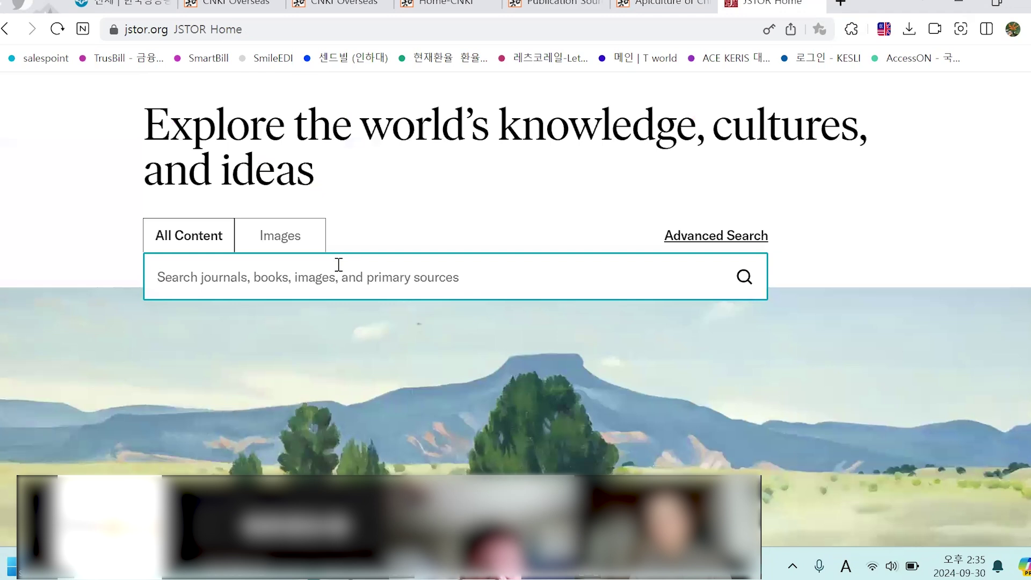
pyautogui.scroll(-10, 339, 264)
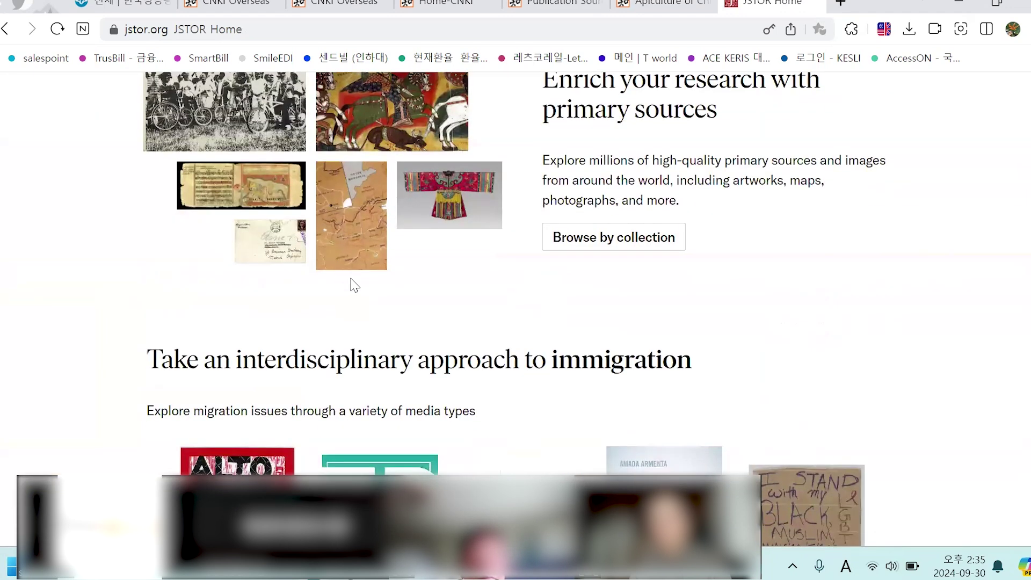
pyautogui.scroll(3, 358, 302)
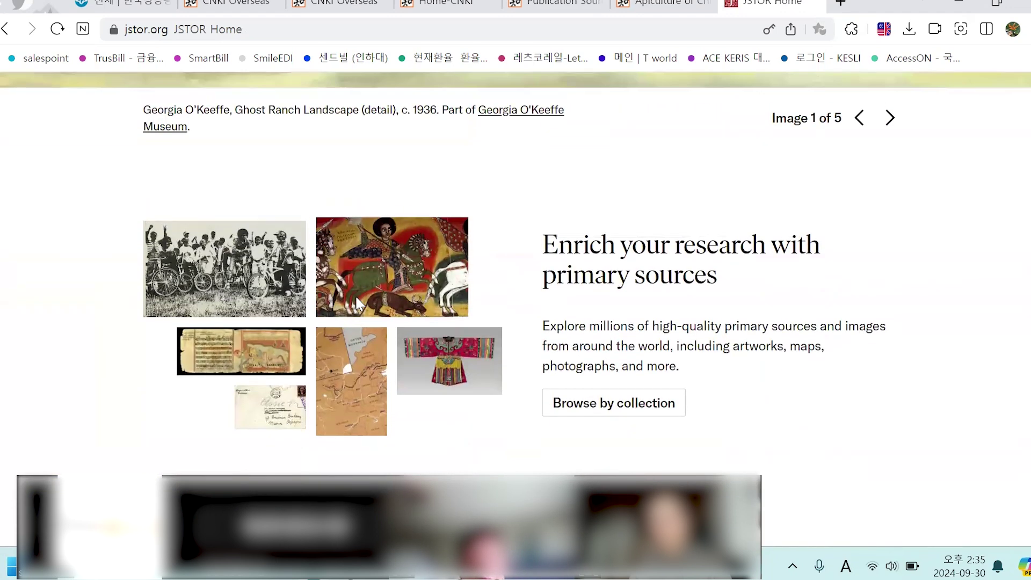
pyautogui.scroll(-14, 357, 302)
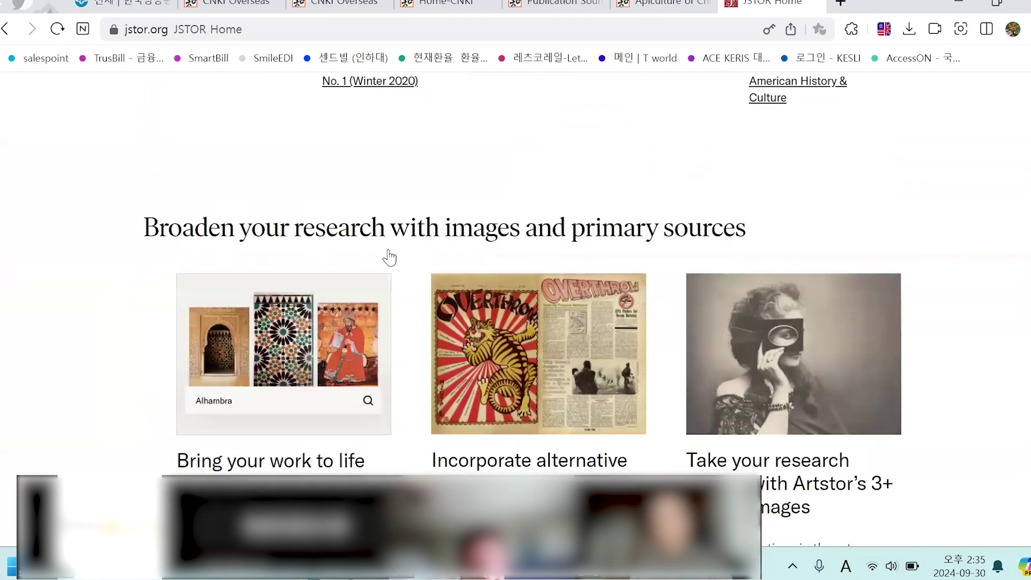
pyautogui.scroll(-10, 392, 255)
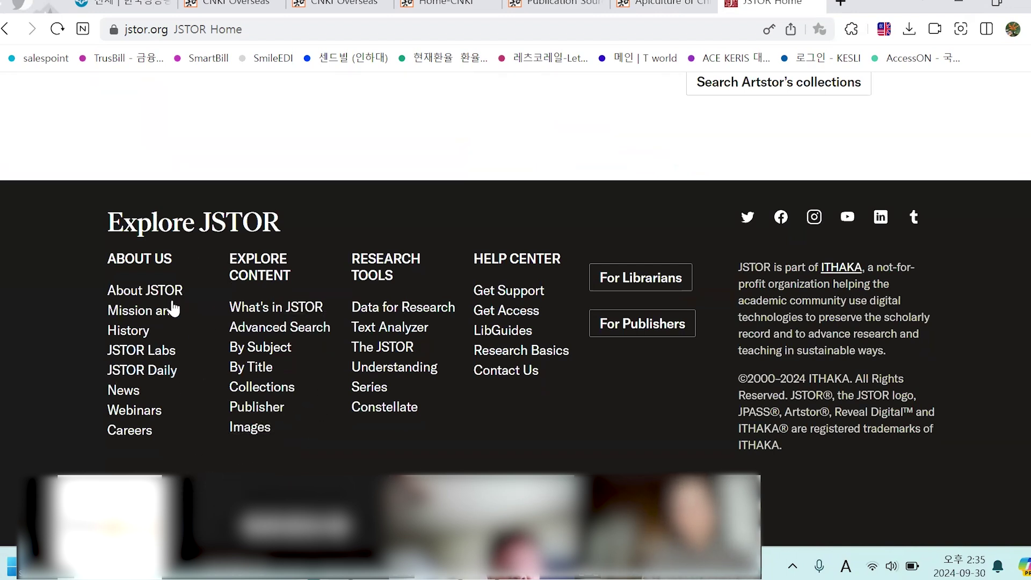
# Open JSTOR Daily from the footer, browse its featured stories and sections, and close it.
pyautogui.click(161, 373)
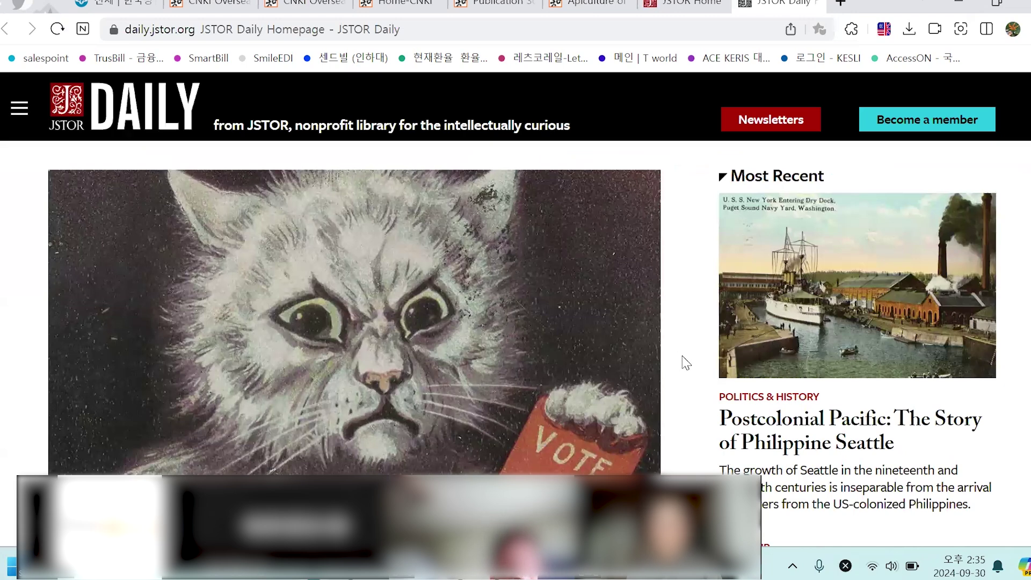
pyautogui.scroll(-3, 686, 363)
pyautogui.scroll(-3, 675, 367)
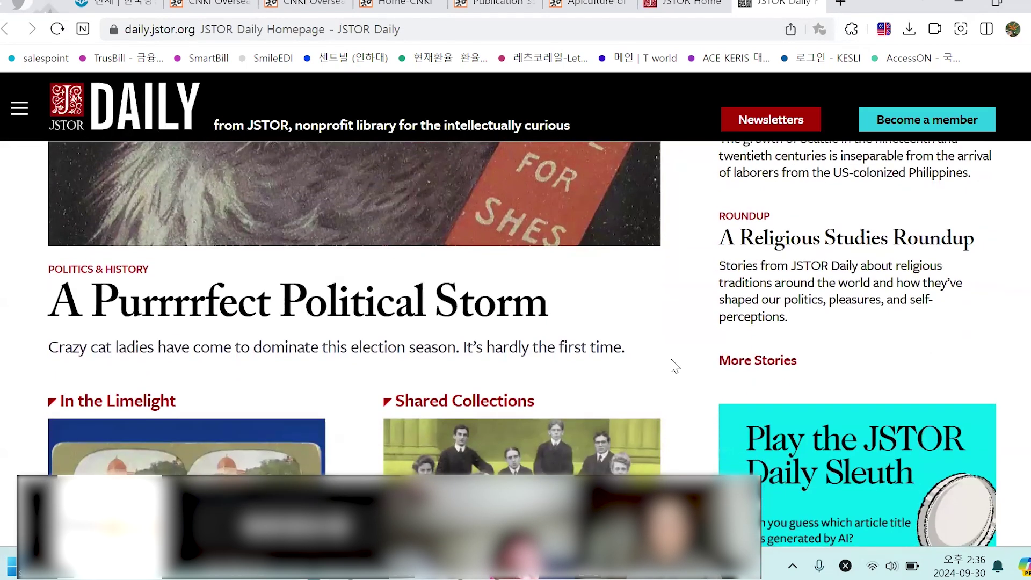
pyautogui.scroll(-15, 693, 347)
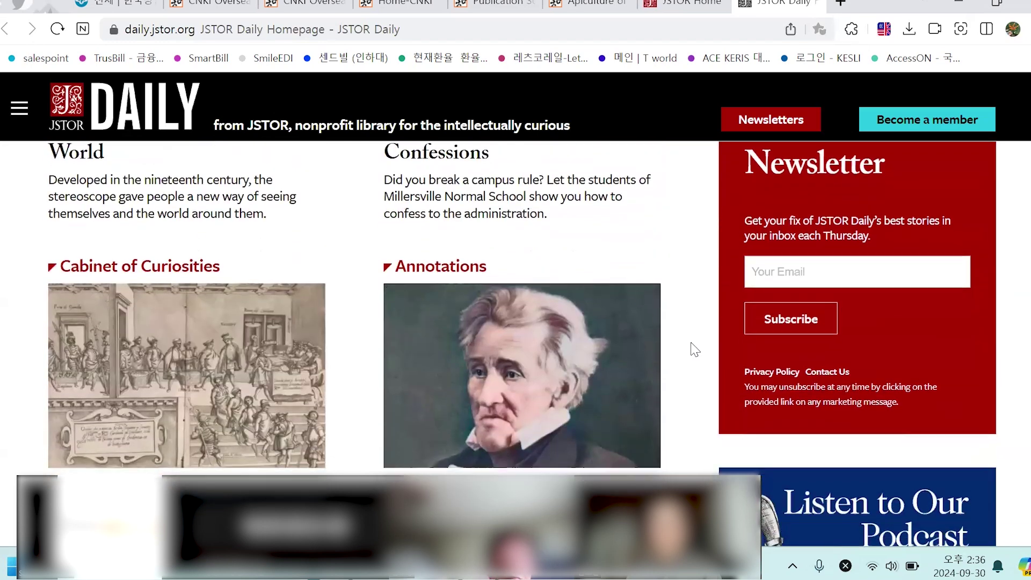
pyautogui.scroll(-10, 693, 349)
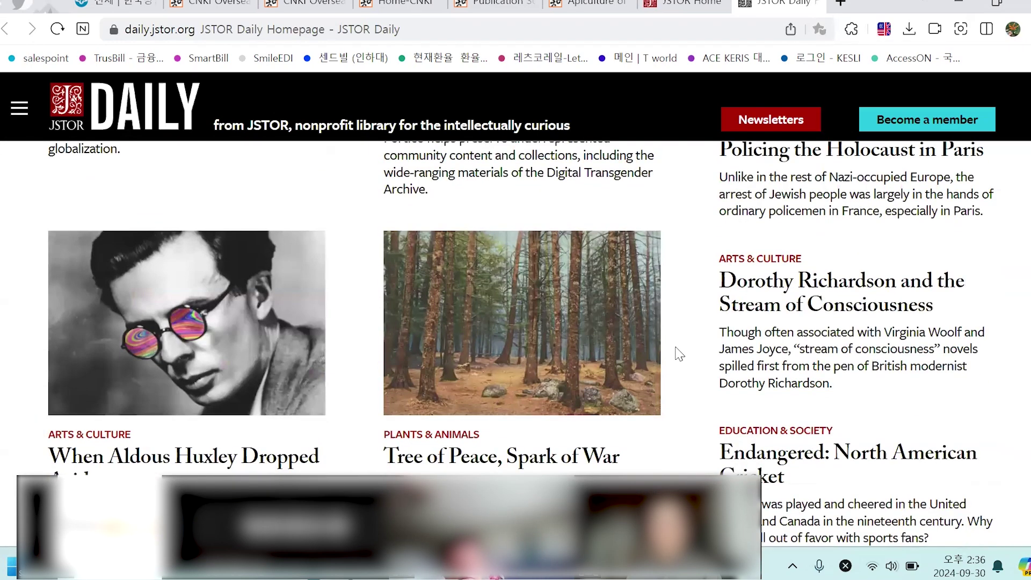
pyautogui.scroll(-6, 677, 352)
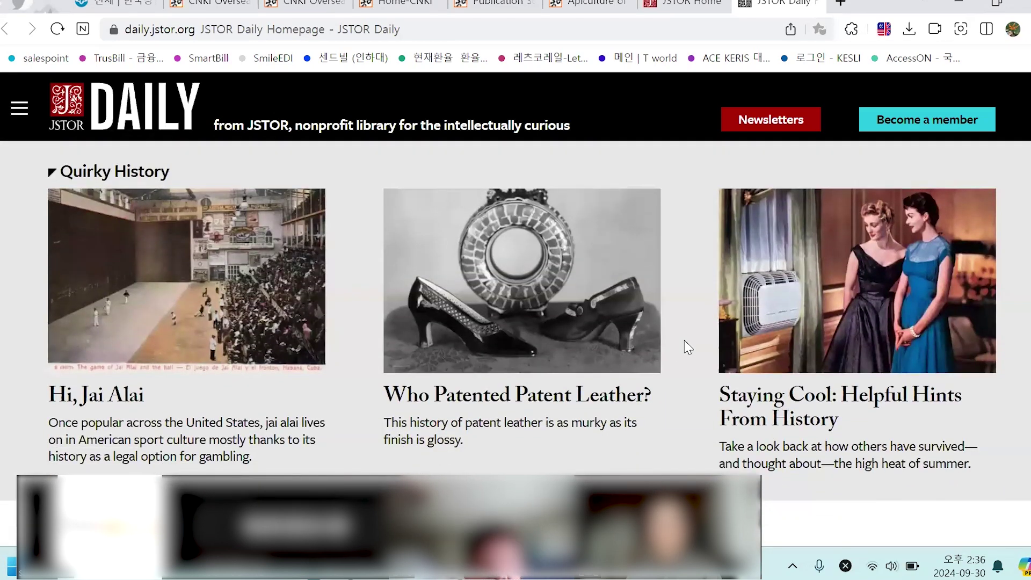
pyautogui.scroll(12, 684, 344)
pyautogui.scroll(15, 688, 347)
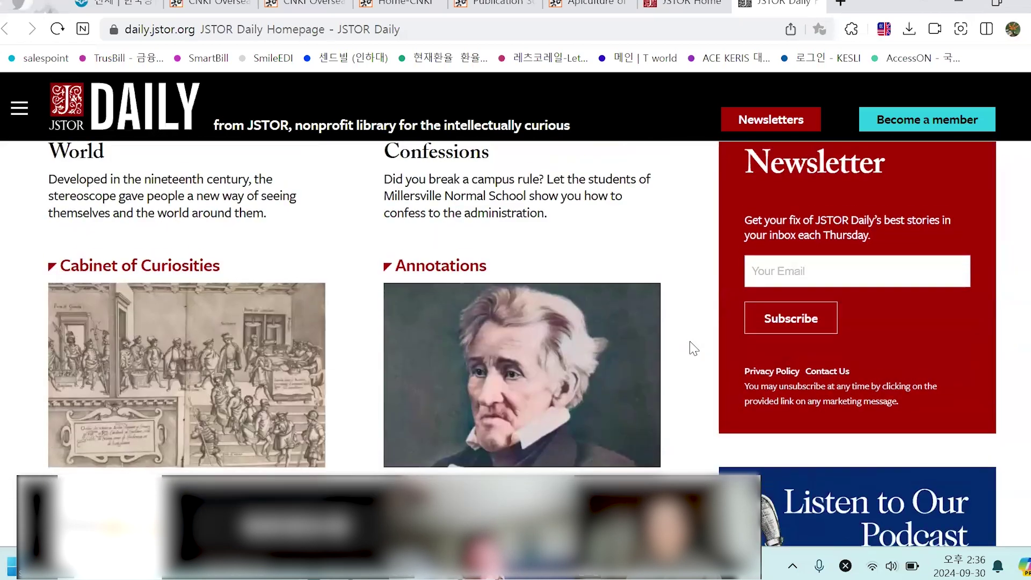
pyautogui.scroll(5, 693, 351)
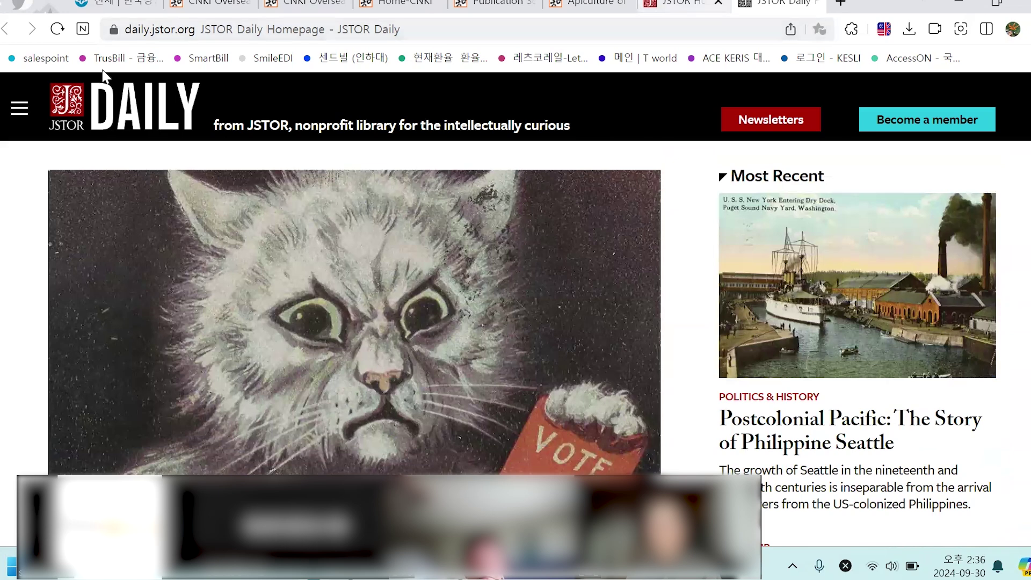
pyautogui.click(814, 4)
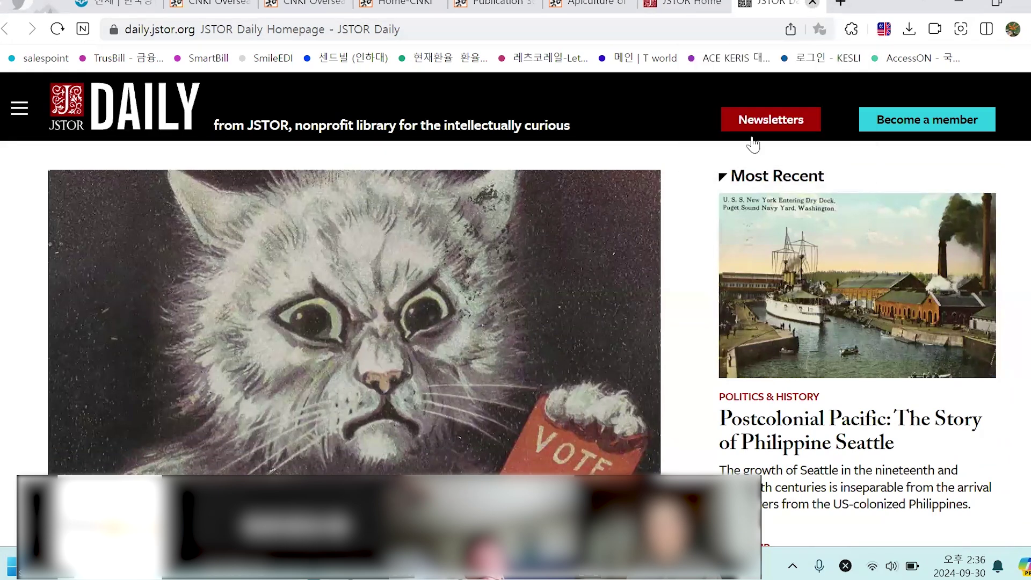
# Search all JSTOR content for "korean war" and highlight the number of results.
pyautogui.scroll(10, 752, 210)
pyautogui.scroll(10, 756, 236)
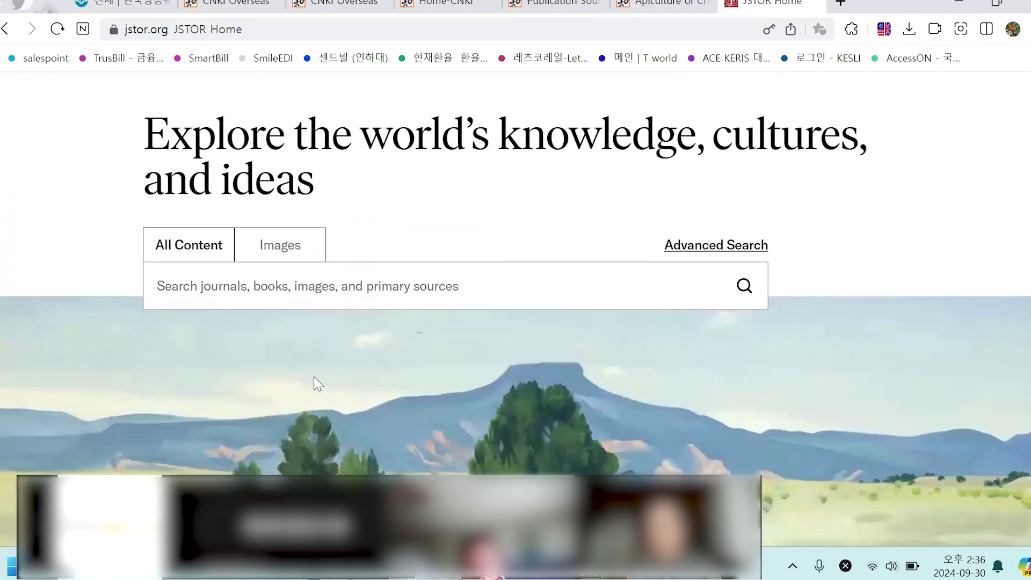
pyautogui.click(321, 269)
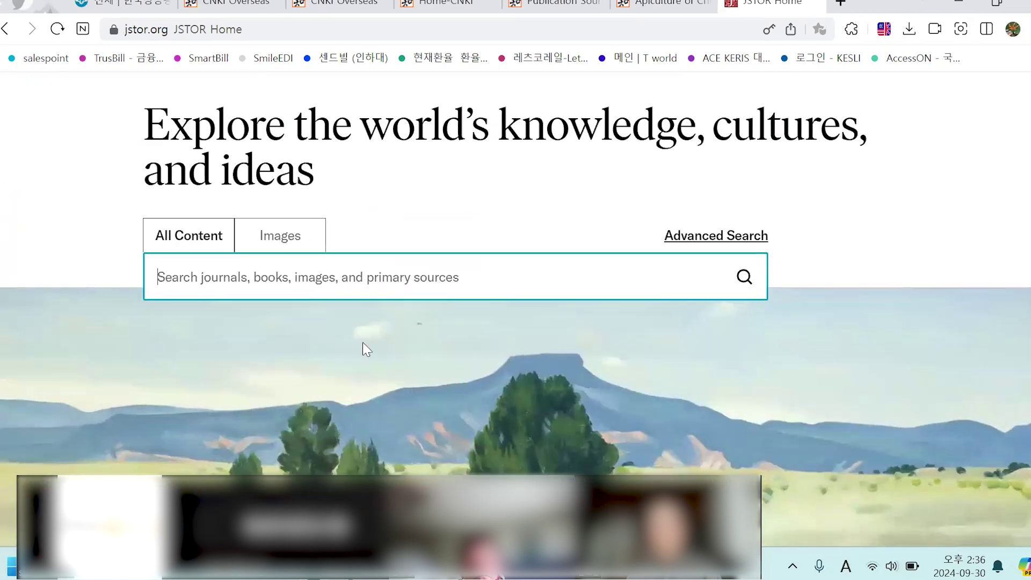
pyautogui.write('k')
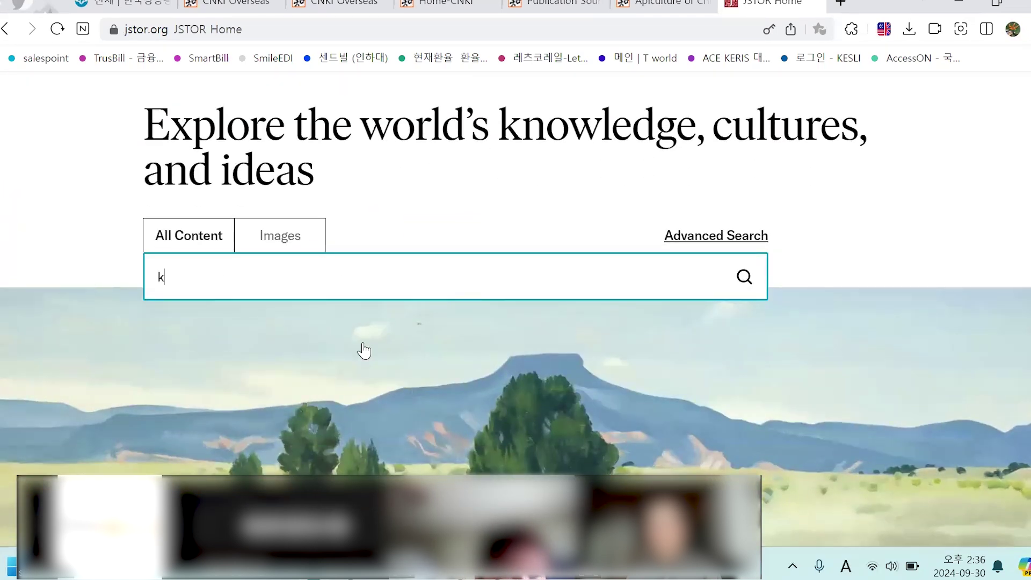
pyautogui.write('orean war')
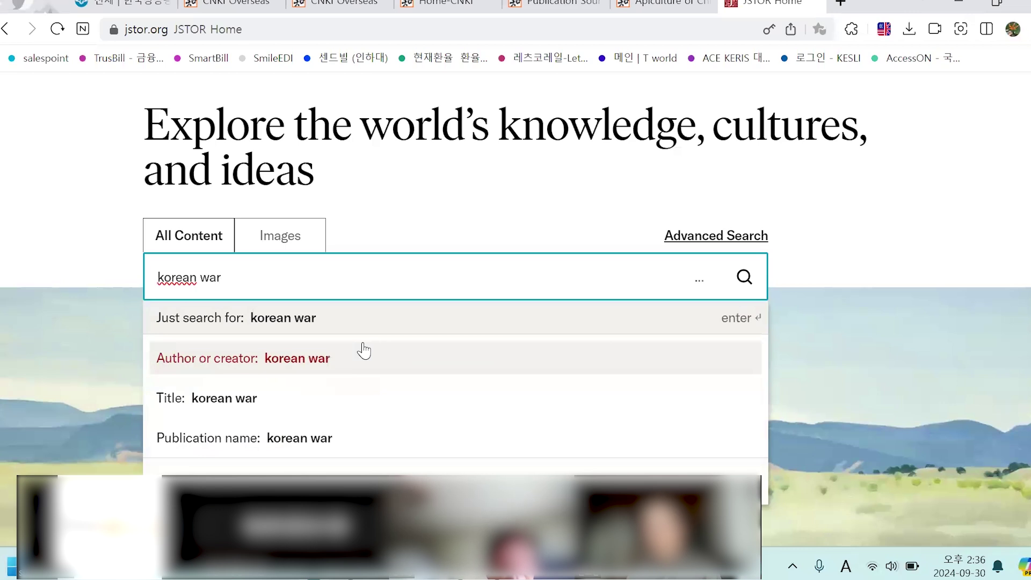
pyautogui.click(745, 277)
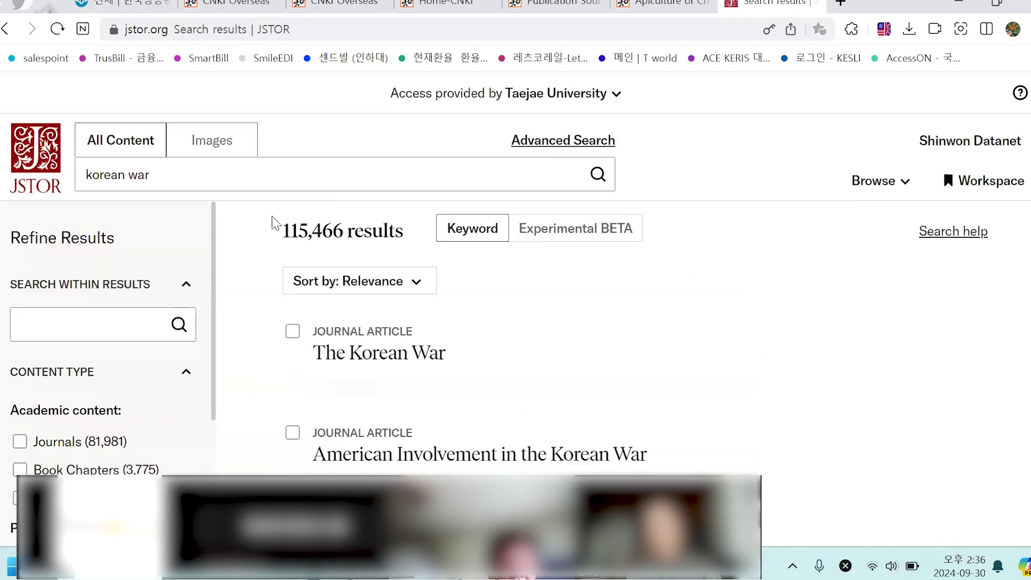
pyautogui.moveTo(287, 232); pyautogui.dragTo(365, 232)
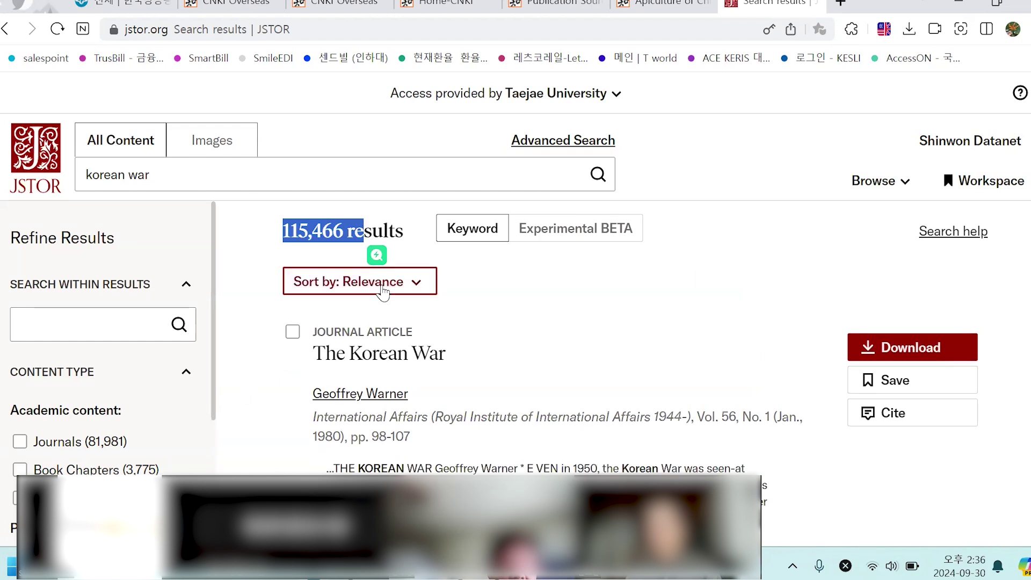
pyautogui.click(231, 237)
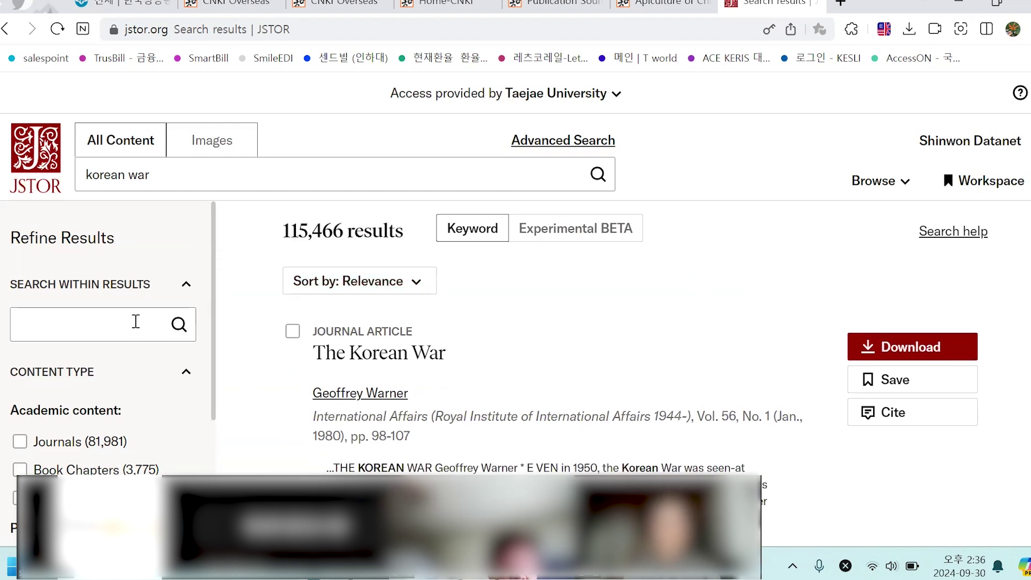
# Open the PDF of the first result, "The Korean War", and look through it to the last page.
pyautogui.scroll(-3, 386, 305)
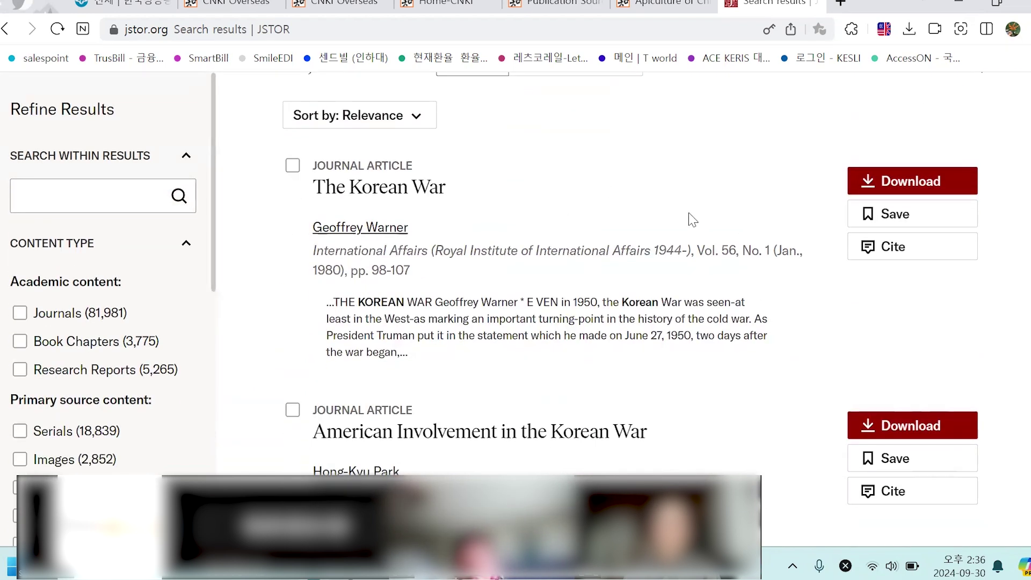
pyautogui.click(913, 189)
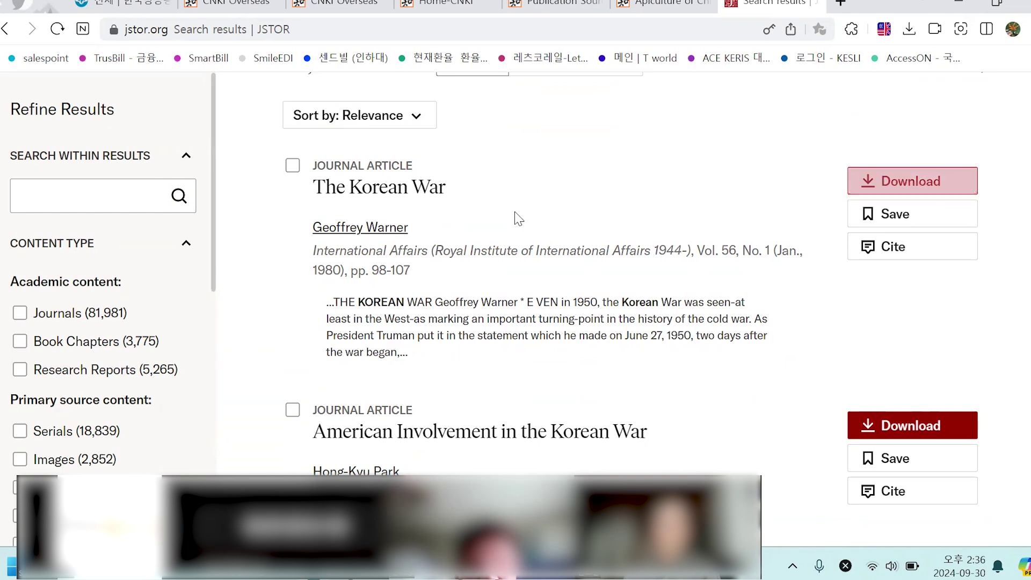
pyautogui.click(935, 188)
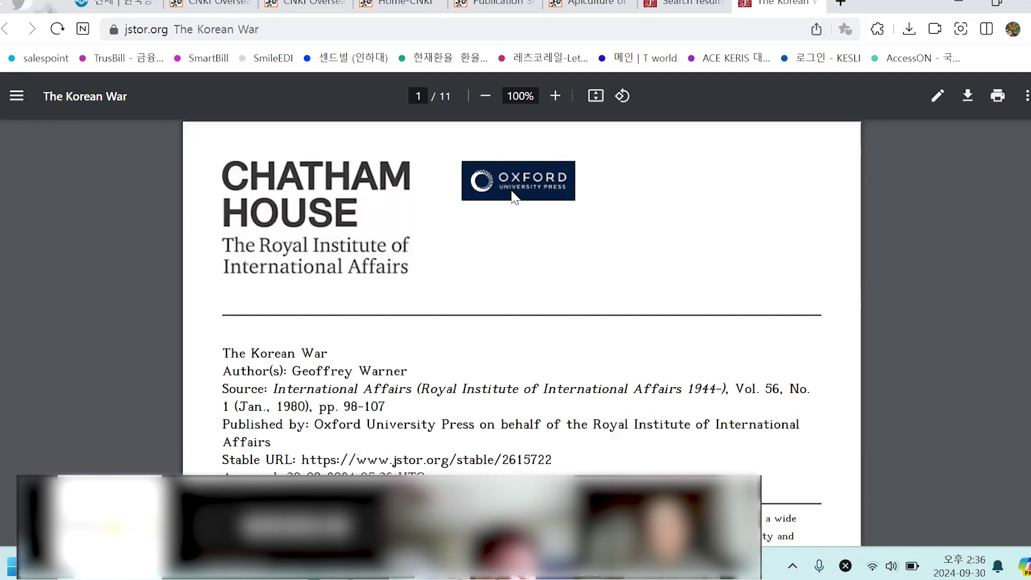
pyautogui.scroll(-20, 553, 193)
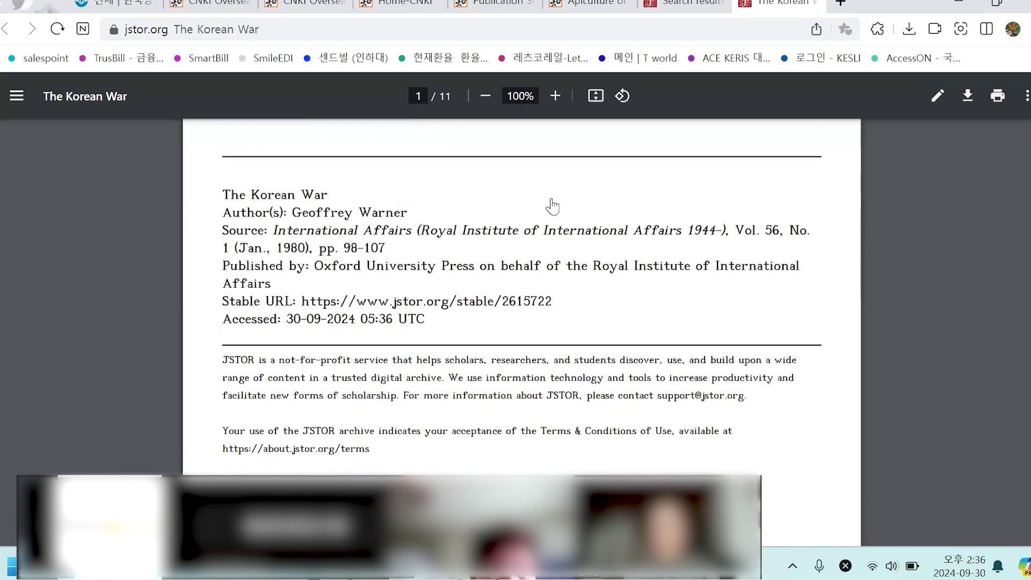
pyautogui.scroll(-20, 548, 198)
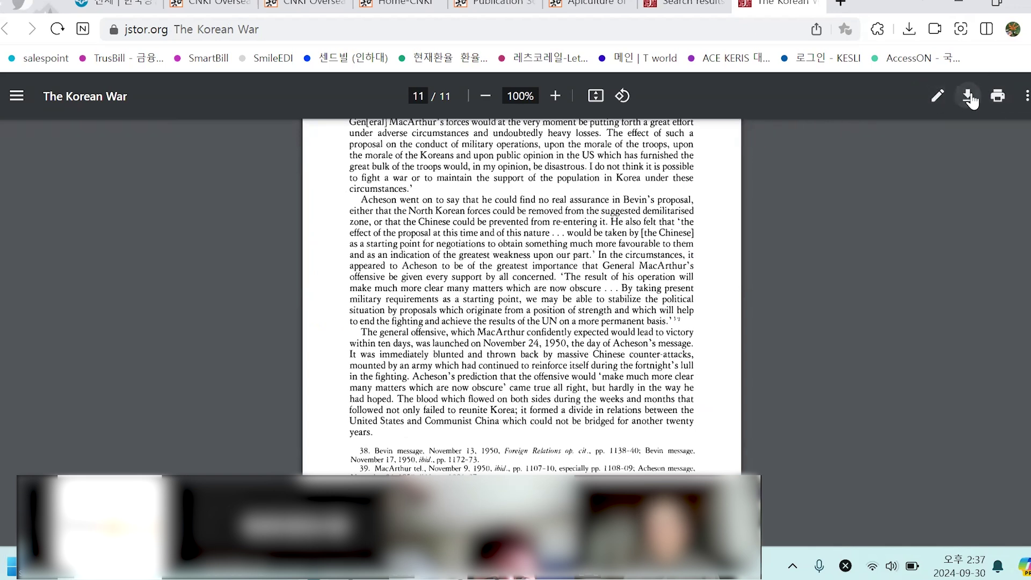
# Return to the search results, view the save folder options for "The Korean War", and close them without saving.
pyautogui.click(682, 5)
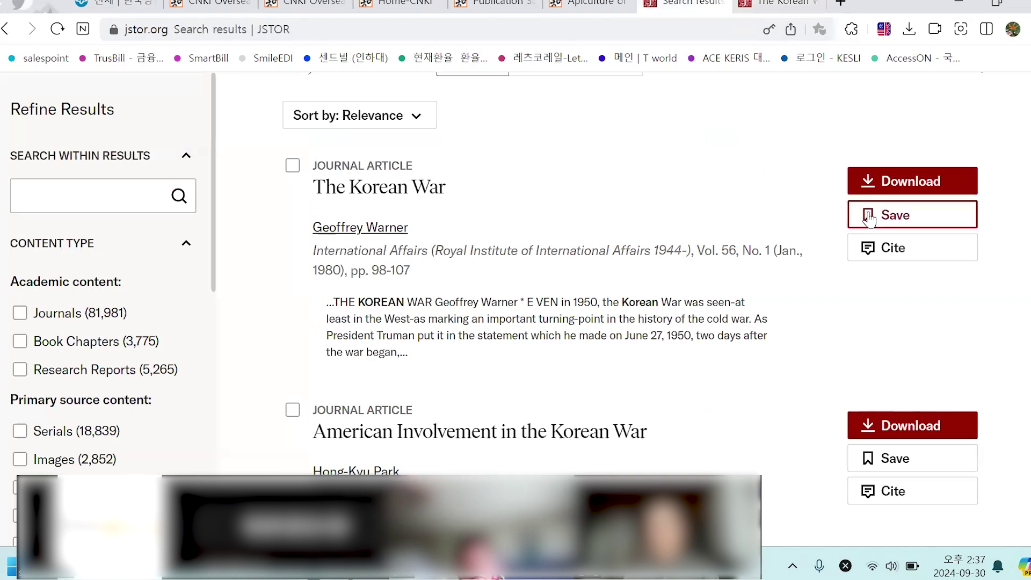
pyautogui.click(869, 216)
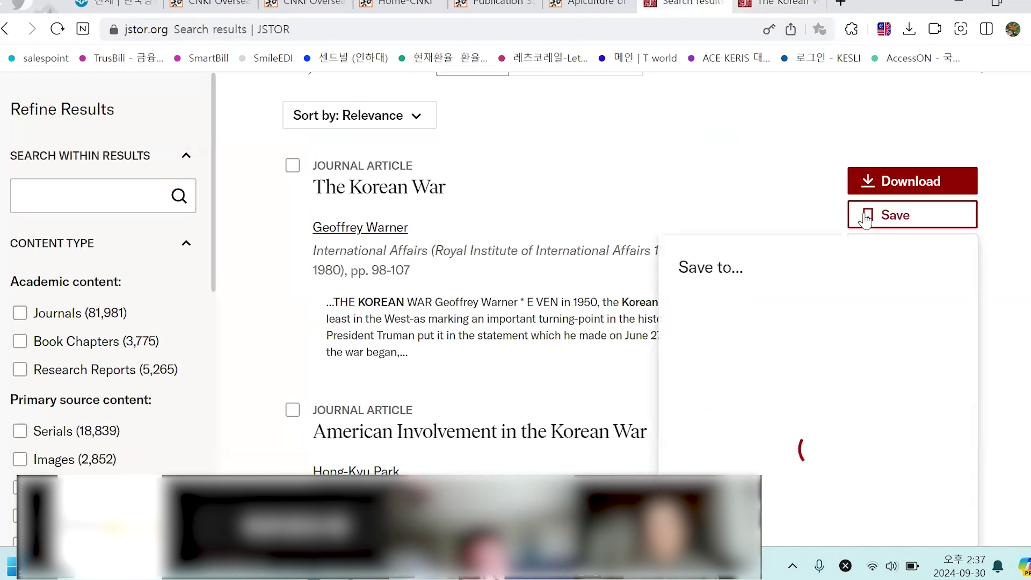
pyautogui.scroll(-3, 857, 272)
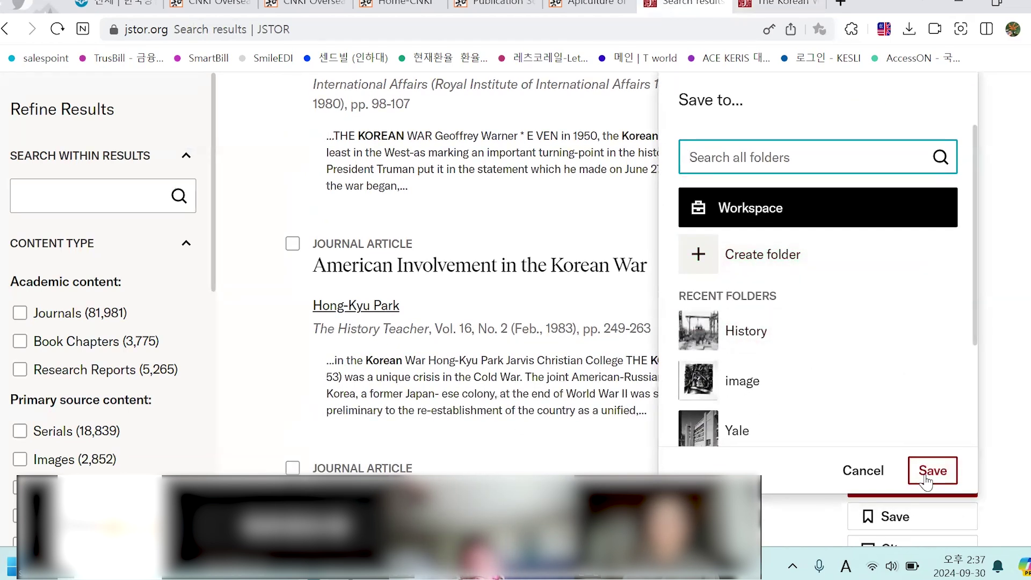
pyautogui.click(1011, 230)
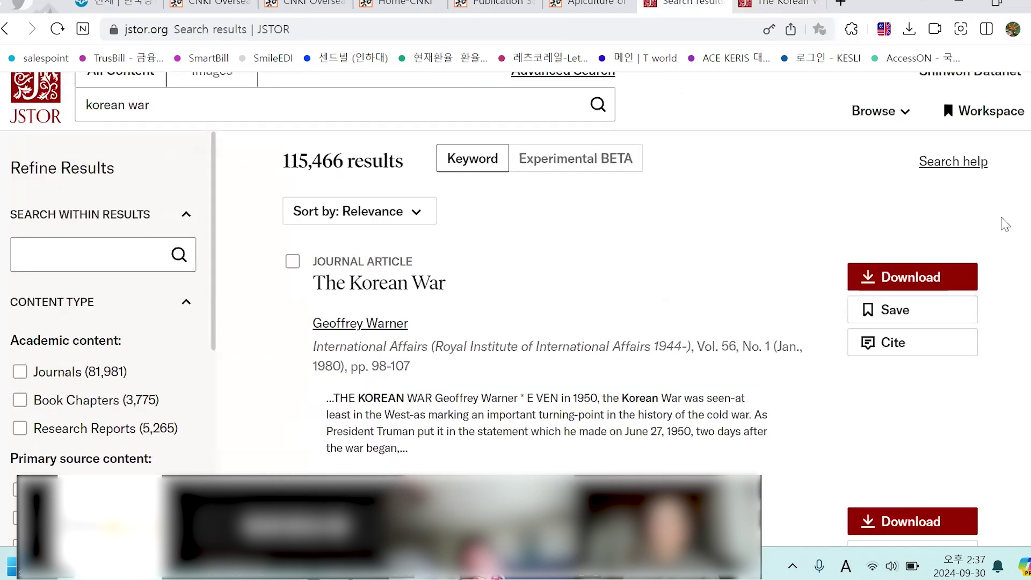
# Open the citation options for "The Korean War", look through the MLA, Chicago, APA and export choices, and close them.
pyautogui.click(925, 346)
pyautogui.scroll(-3, 691, 230)
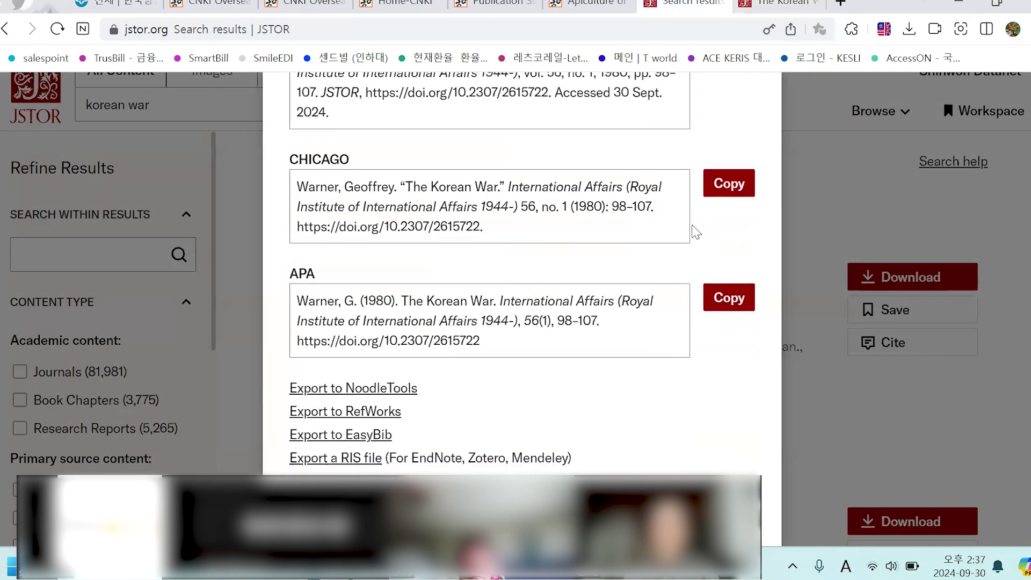
pyautogui.scroll(3, 714, 215)
pyautogui.click(732, 202)
pyautogui.click(729, 337)
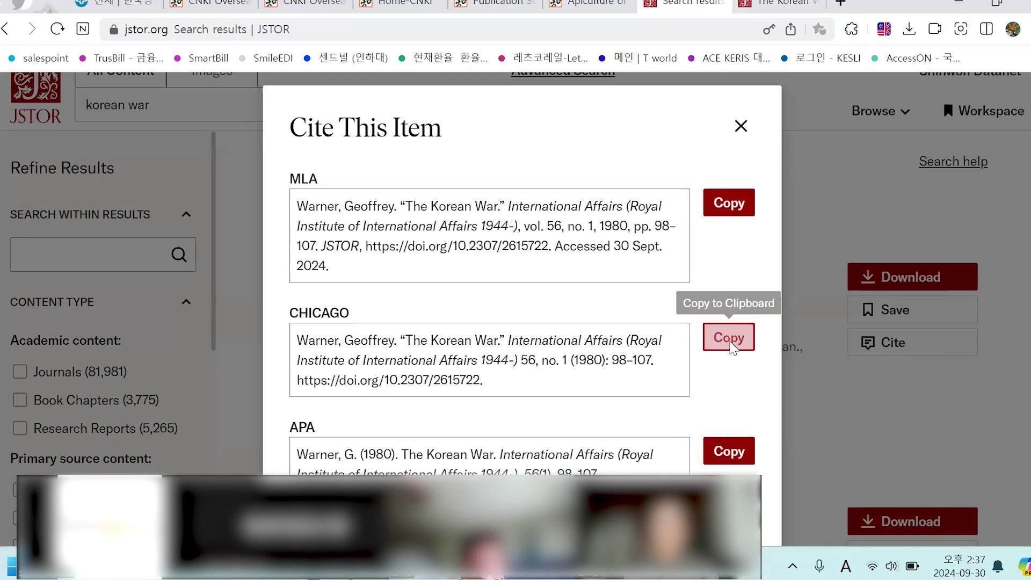
pyautogui.scroll(-3, 720, 339)
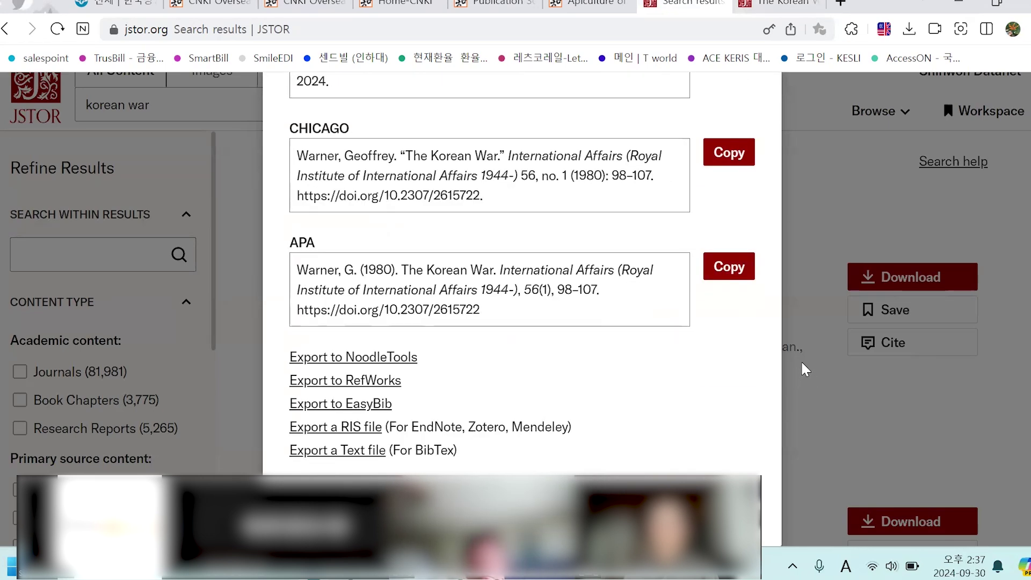
pyautogui.scroll(3, 769, 128)
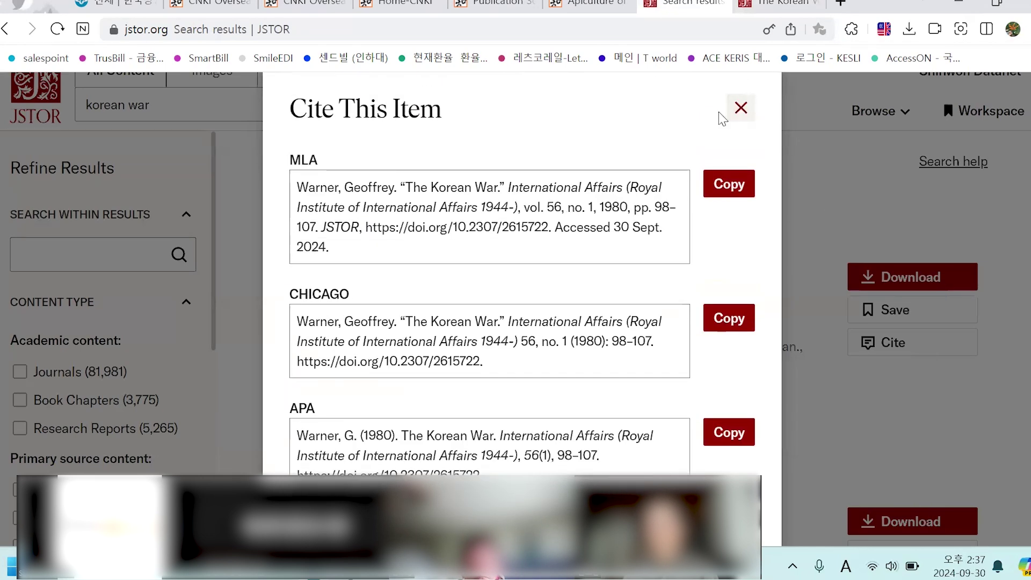
pyautogui.click(740, 108)
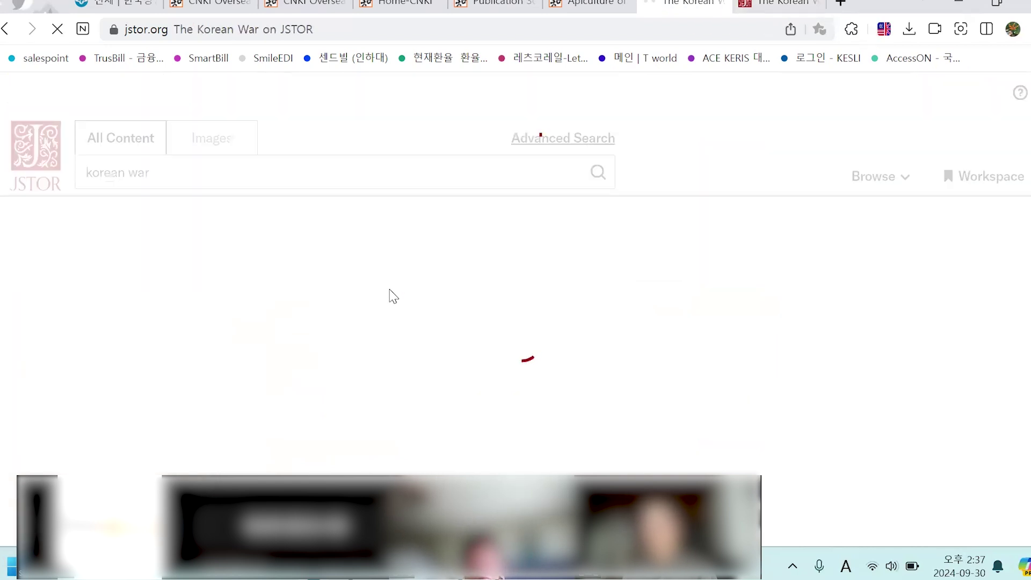
# Open the article page for "The Korean War", dismiss the viewer tip, and look through the article text and AI research tool.
pyautogui.scroll(-3, 390, 290)
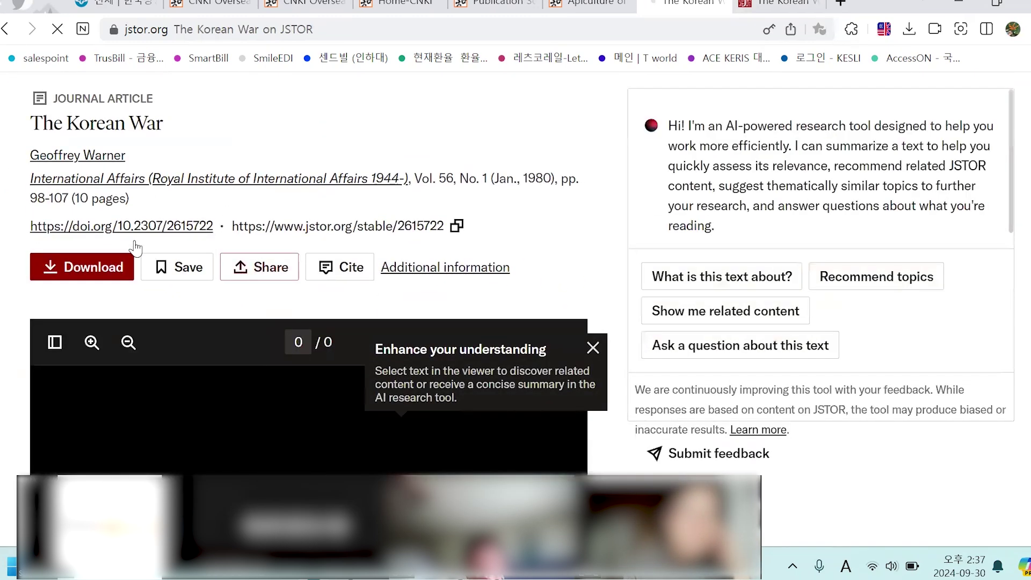
pyautogui.scroll(-3, 355, 262)
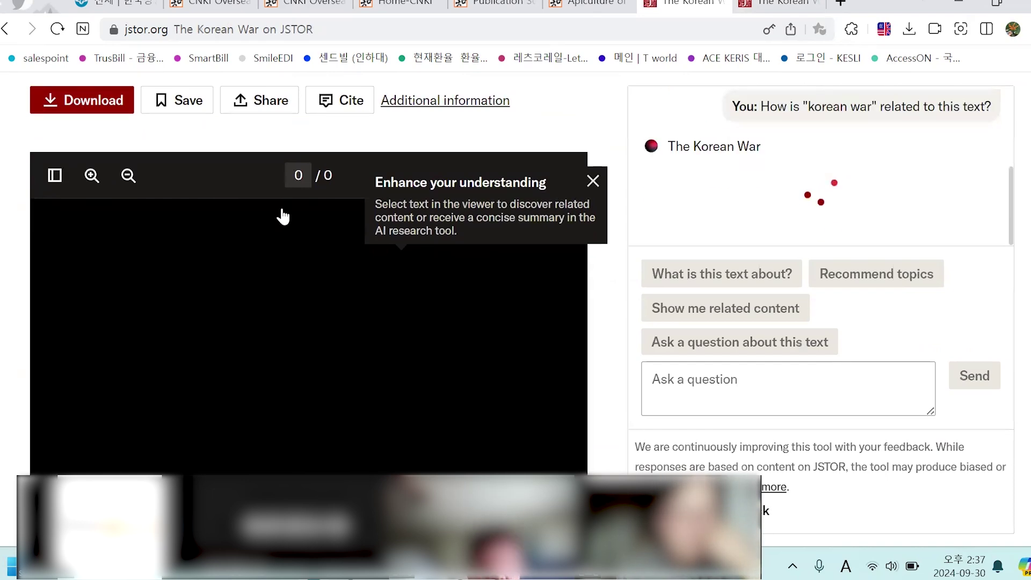
pyautogui.click(592, 181)
pyautogui.scroll(-3, 441, 305)
pyautogui.scroll(-10, 339, 237)
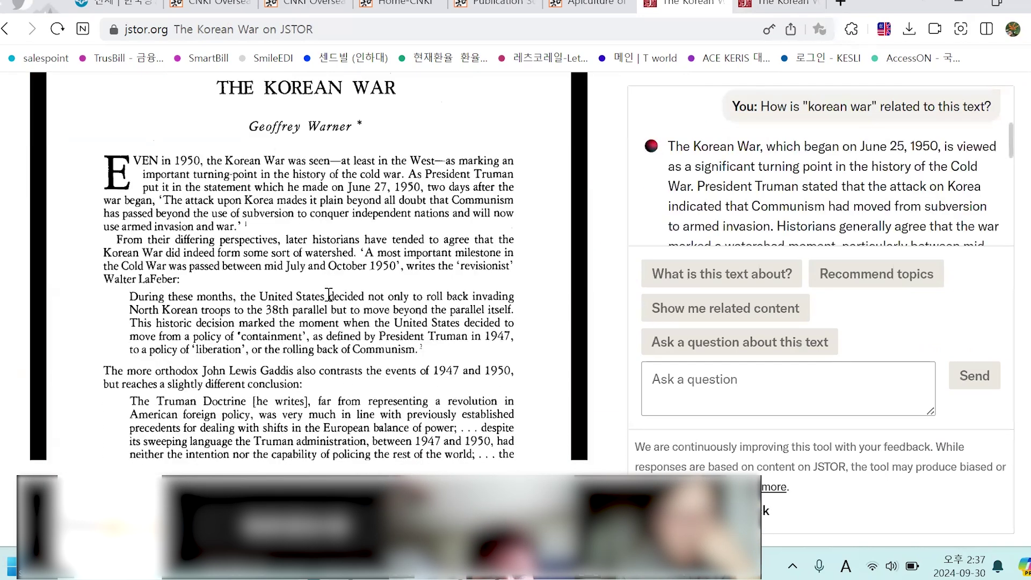
pyautogui.scroll(12, 334, 286)
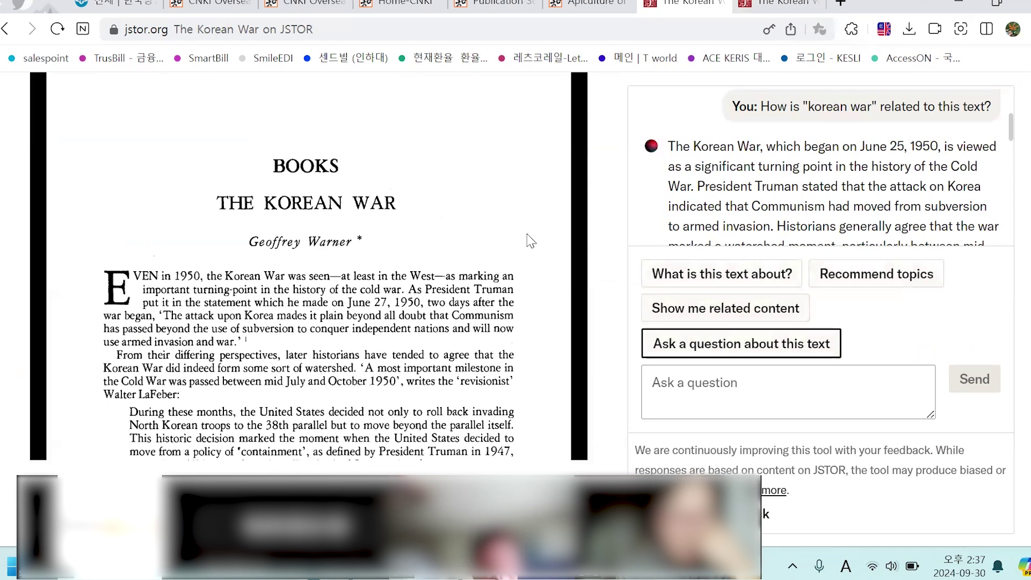
pyautogui.scroll(5, 529, 237)
pyautogui.scroll(-5, 916, 317)
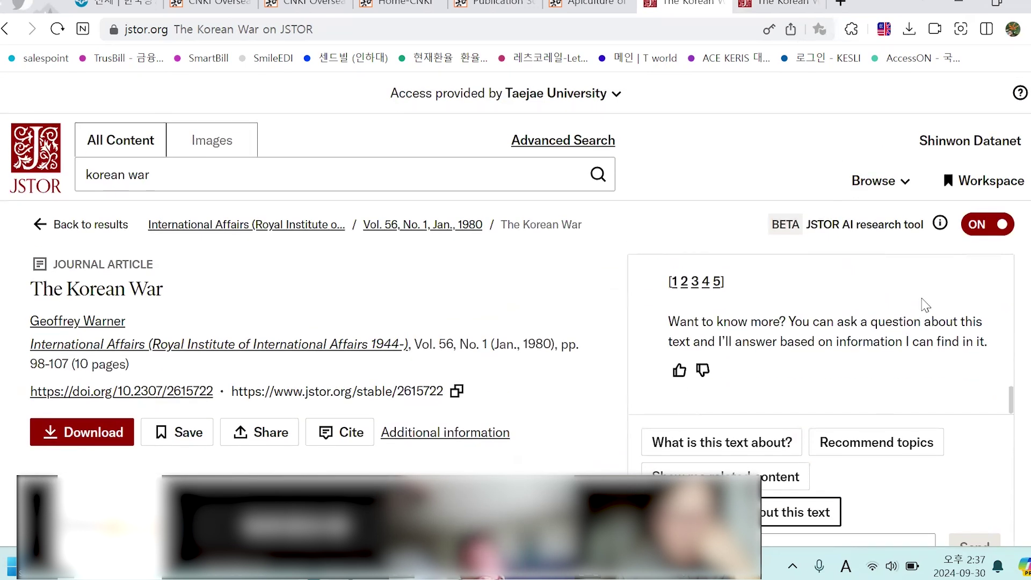
pyautogui.scroll(-4, 962, 323)
pyautogui.scroll(4, 822, 264)
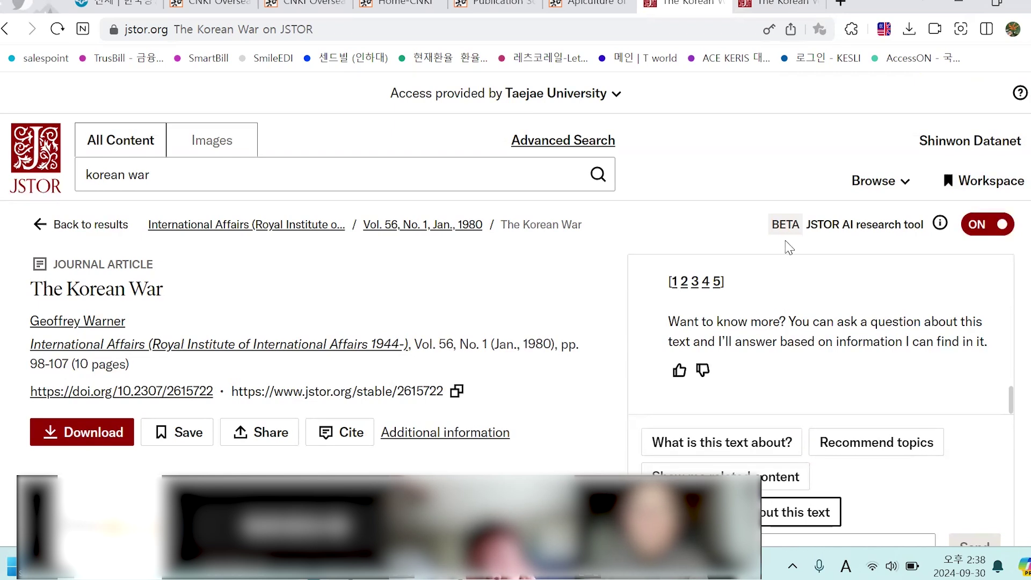
# Ask the AI research tool "What is this text about?" and highlight the generated summary while reading it.
pyautogui.scroll(-3, 788, 248)
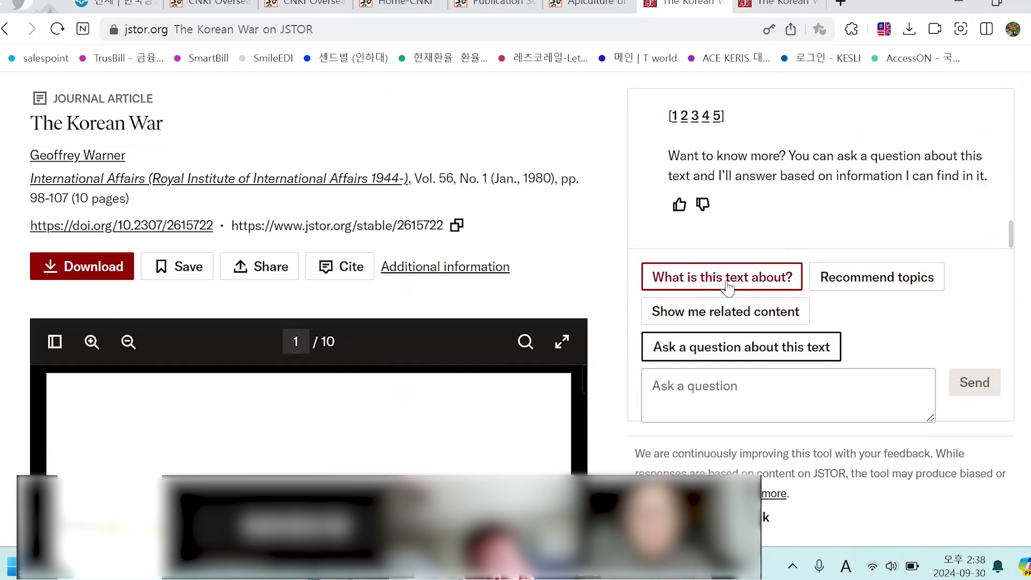
pyautogui.click(753, 281)
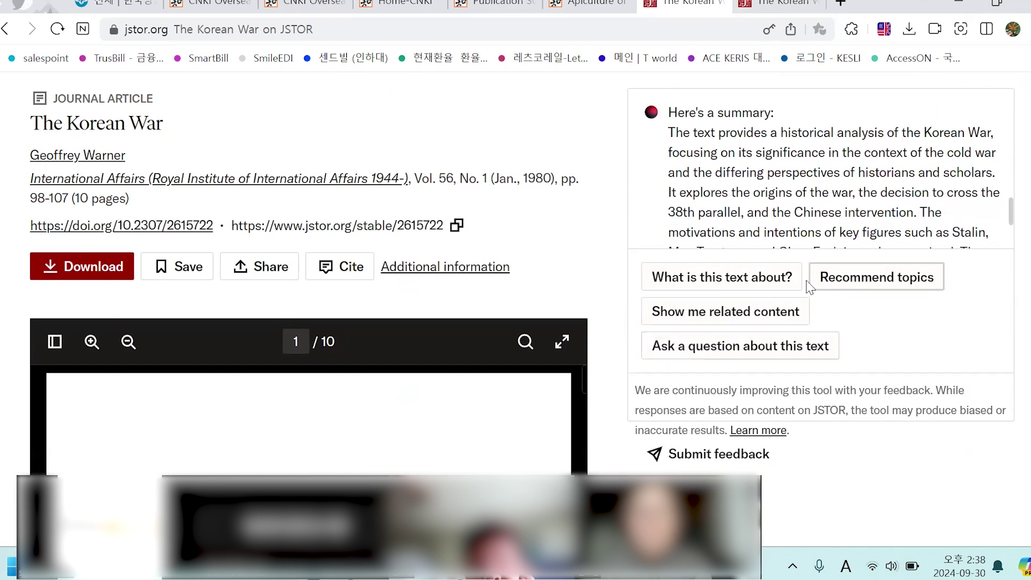
pyautogui.scroll(3, 703, 312)
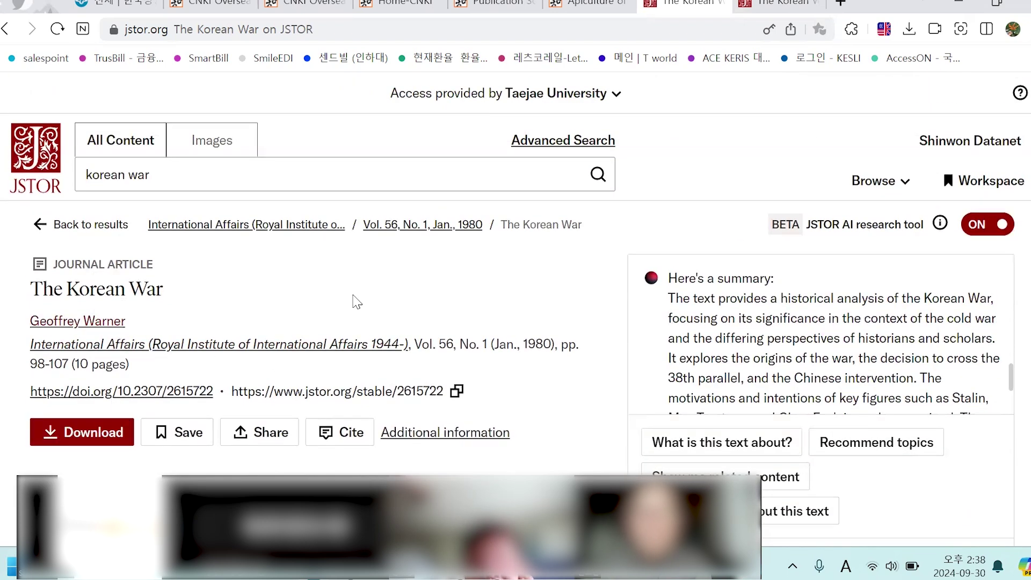
pyautogui.moveTo(670, 299); pyautogui.dragTo(787, 395)
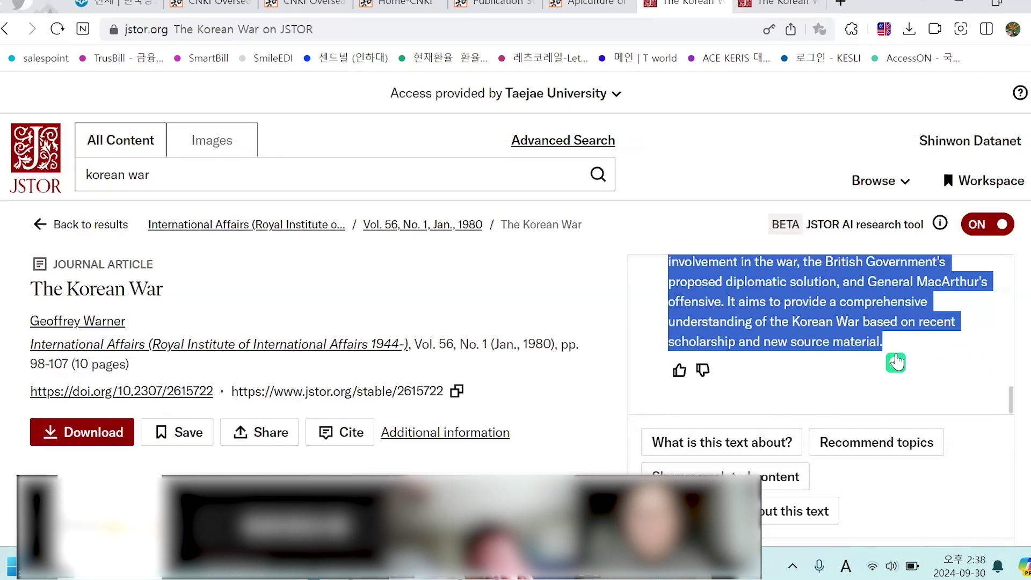
pyautogui.click(935, 347)
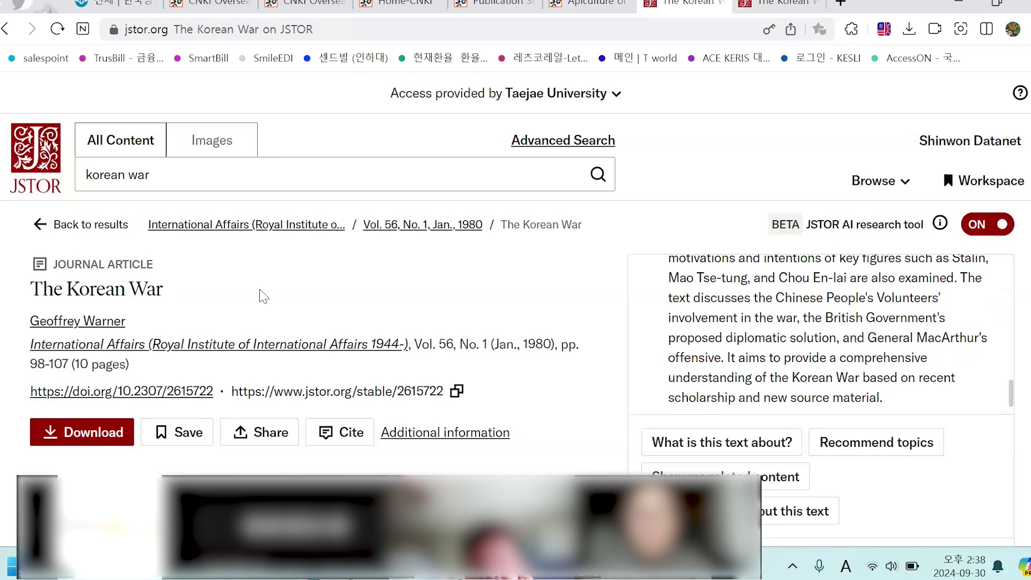
# Have the AI research tool show related content and look through the suggested book chapters.
pyautogui.scroll(-3, 684, 442)
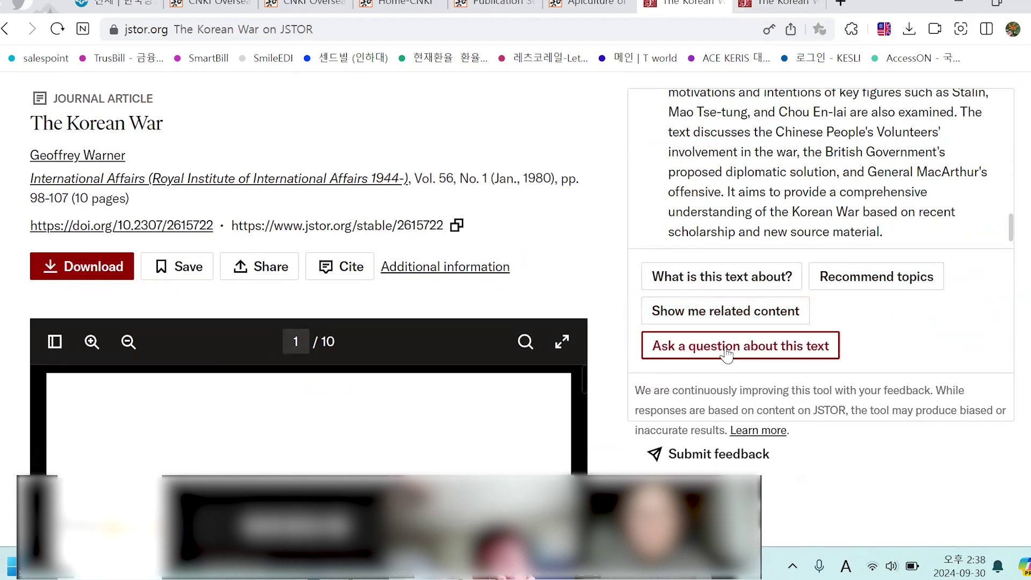
pyautogui.click(702, 319)
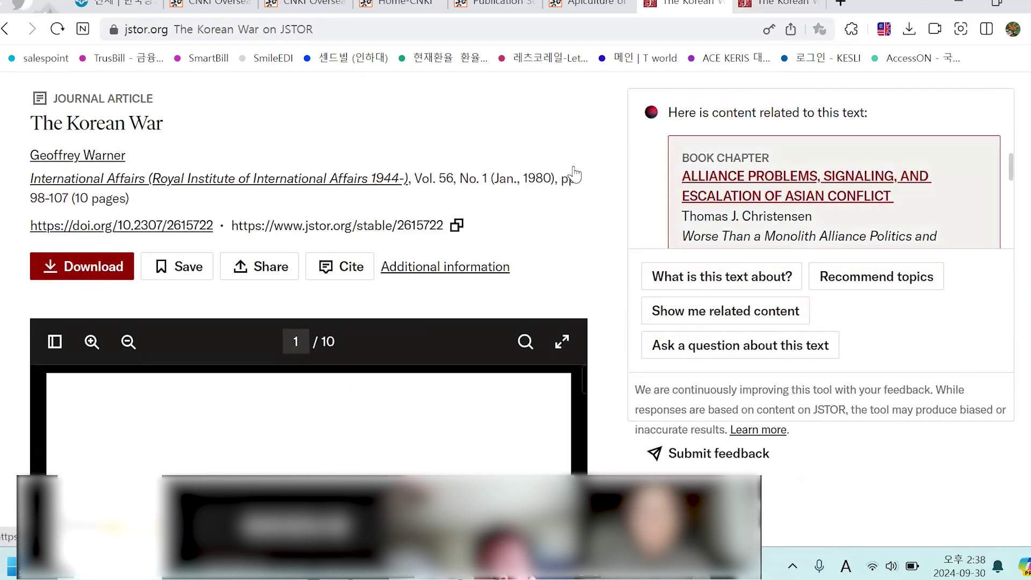
pyautogui.scroll(-5, 747, 145)
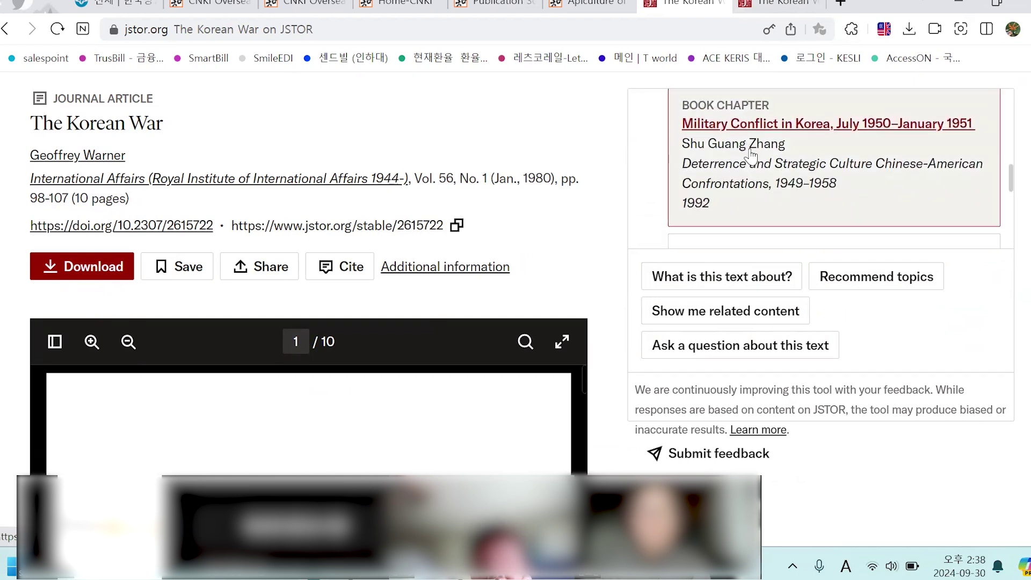
pyautogui.scroll(-10, 751, 156)
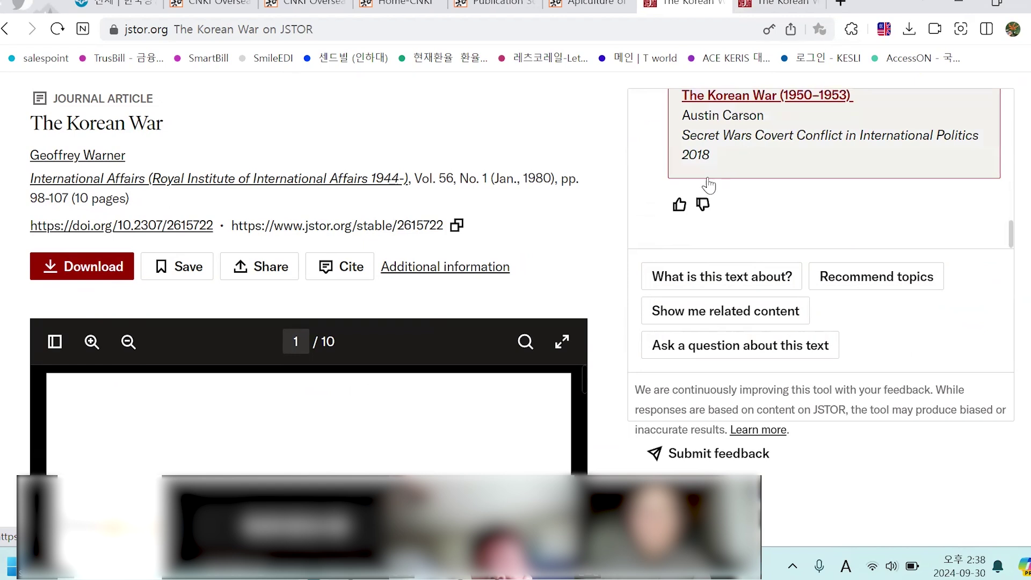
# Switch the JSTOR AI research tool off, back on, and off again to compare the article page layouts.
pyautogui.scroll(3, 747, 290)
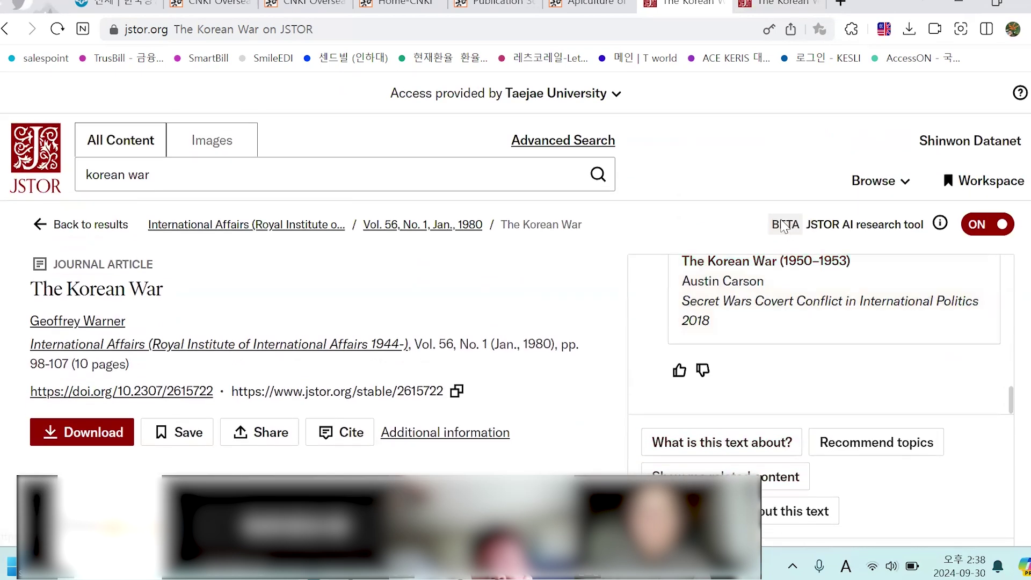
pyautogui.click(971, 225)
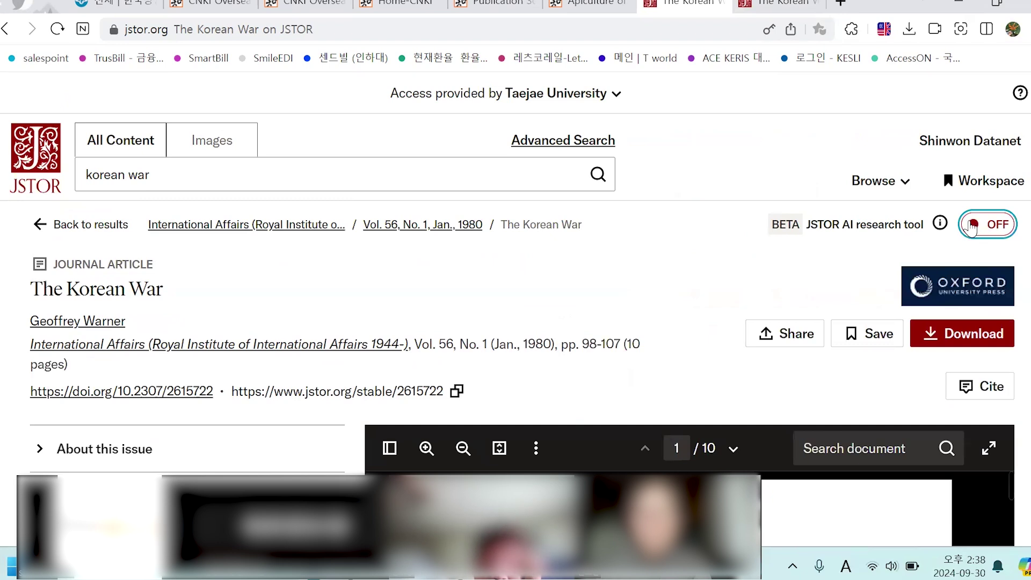
pyautogui.click(994, 230)
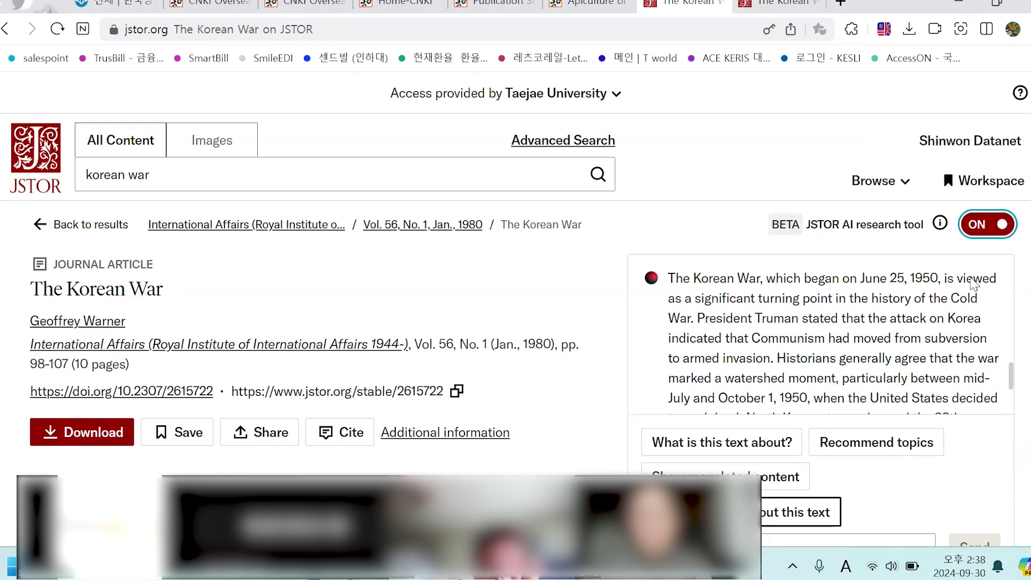
pyautogui.click(983, 226)
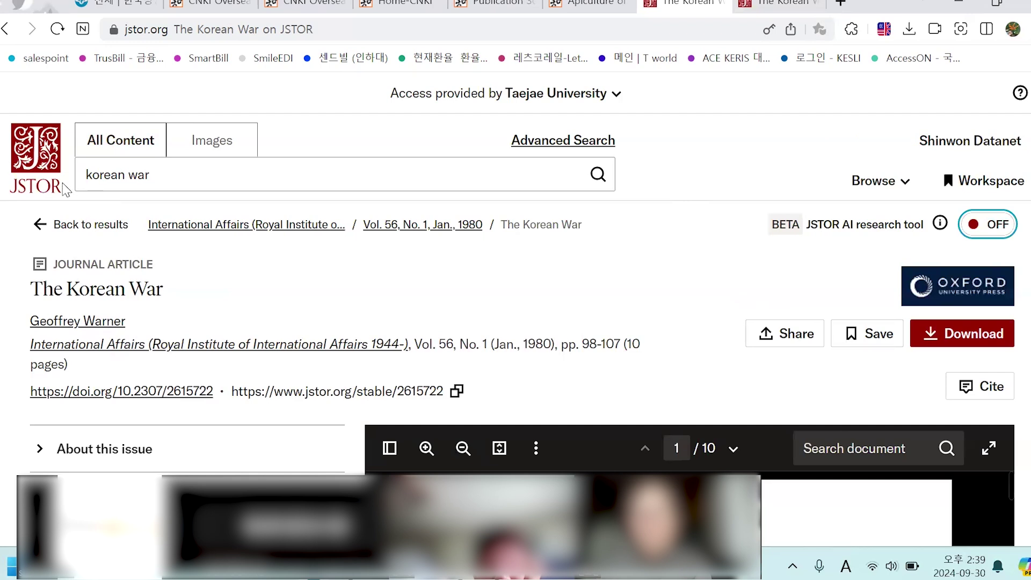
# Return to the JSTOR home page, search all content for "korean war", and look through the content type filters.
pyautogui.click(22, 178)
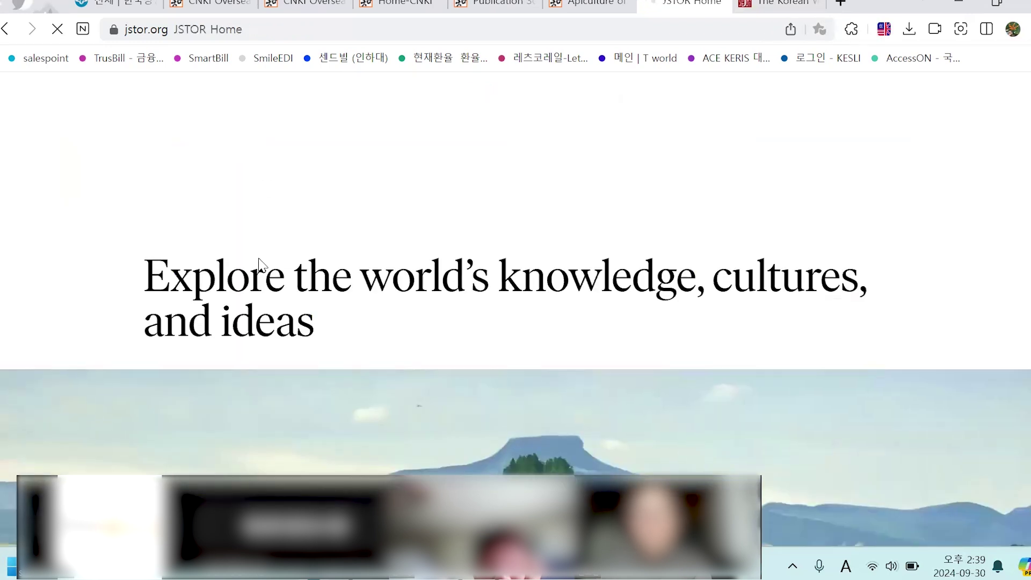
pyautogui.scroll(-8, 263, 247)
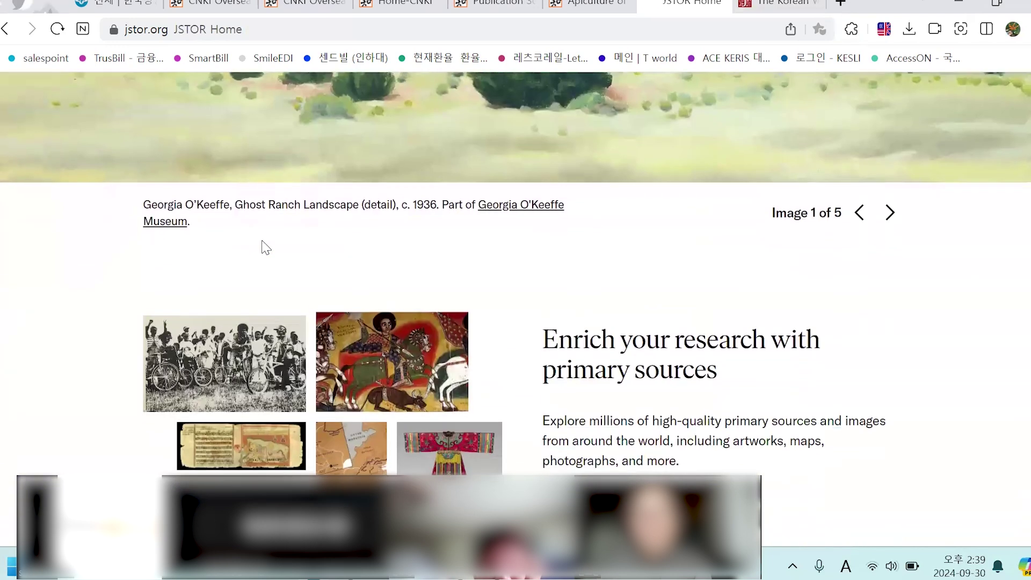
pyautogui.scroll(6, 262, 242)
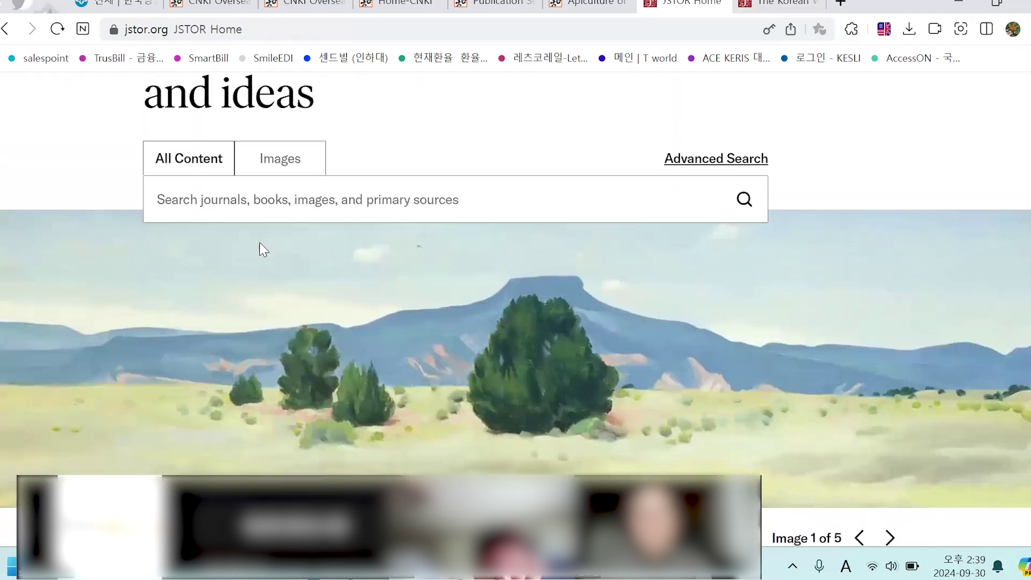
pyautogui.click(276, 207)
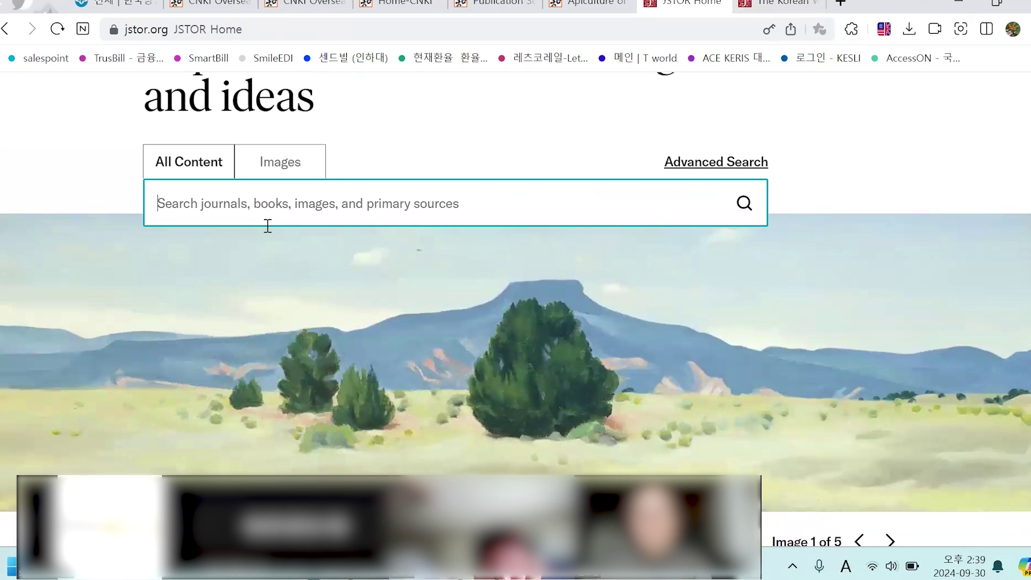
pyautogui.write('korean ')
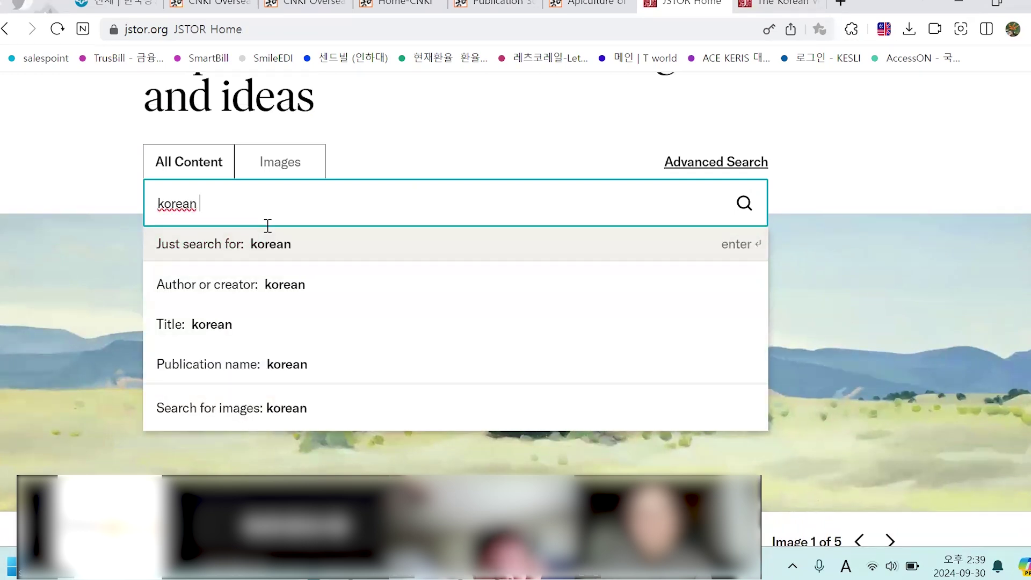
pyautogui.write('war')
pyautogui.press('Return')
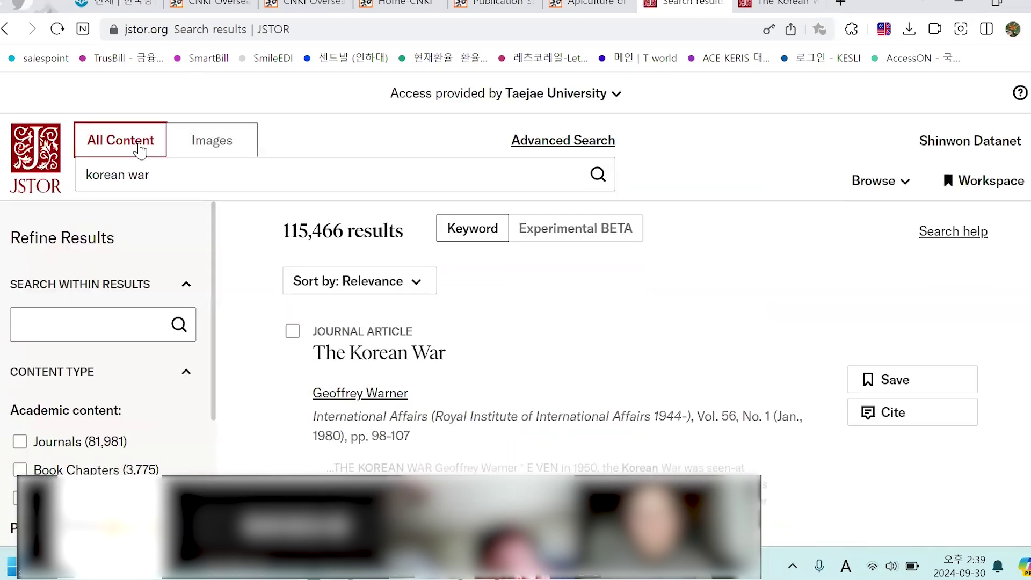
pyautogui.scroll(-5, 161, 350)
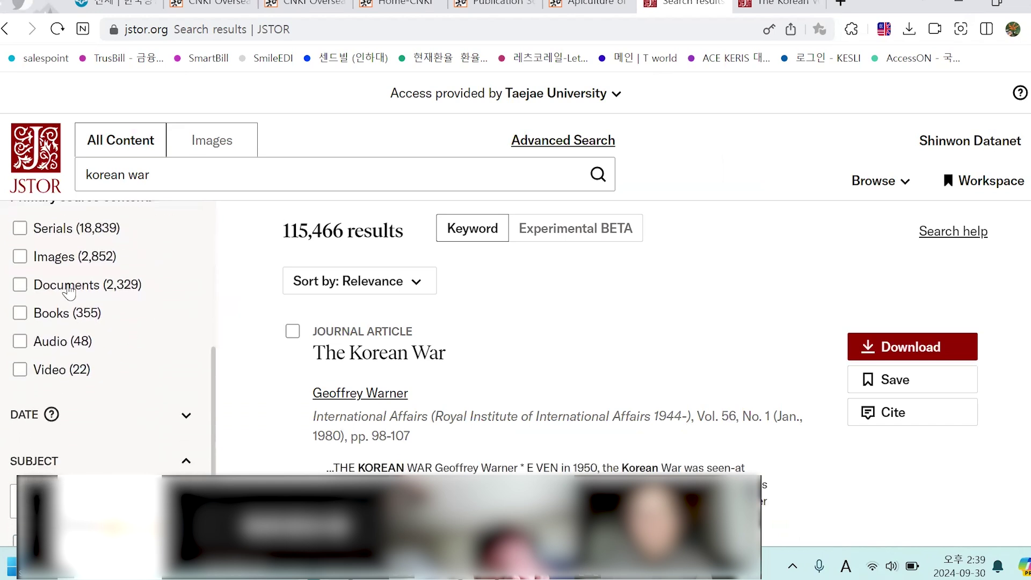
# Filter the "korean war" search results to primary source Images and browse the thumbnails into the second batch of results.
pyautogui.click(20, 256)
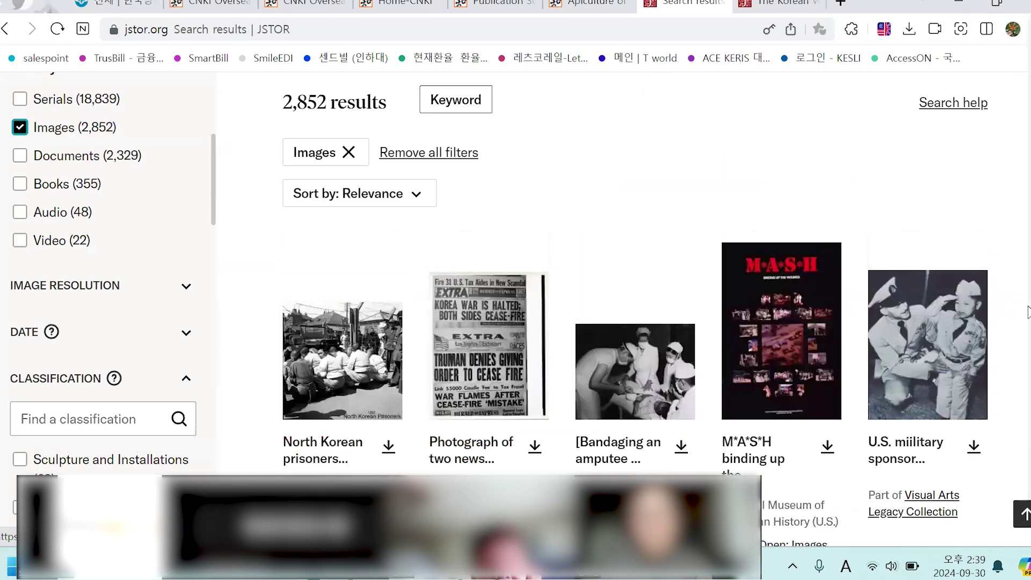
pyautogui.scroll(-8, 893, 315)
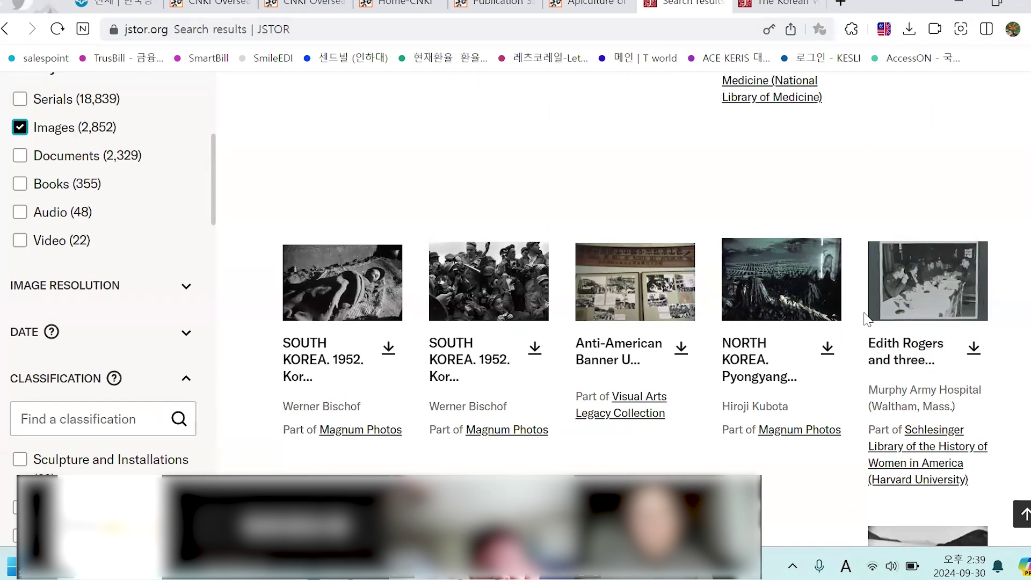
pyautogui.scroll(-3, 871, 327)
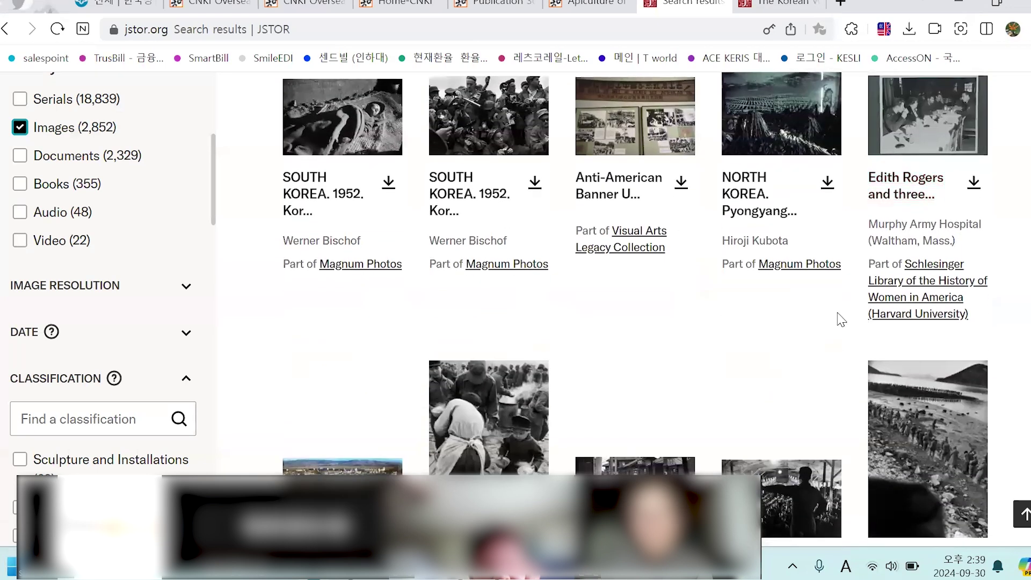
pyautogui.scroll(-4, 840, 319)
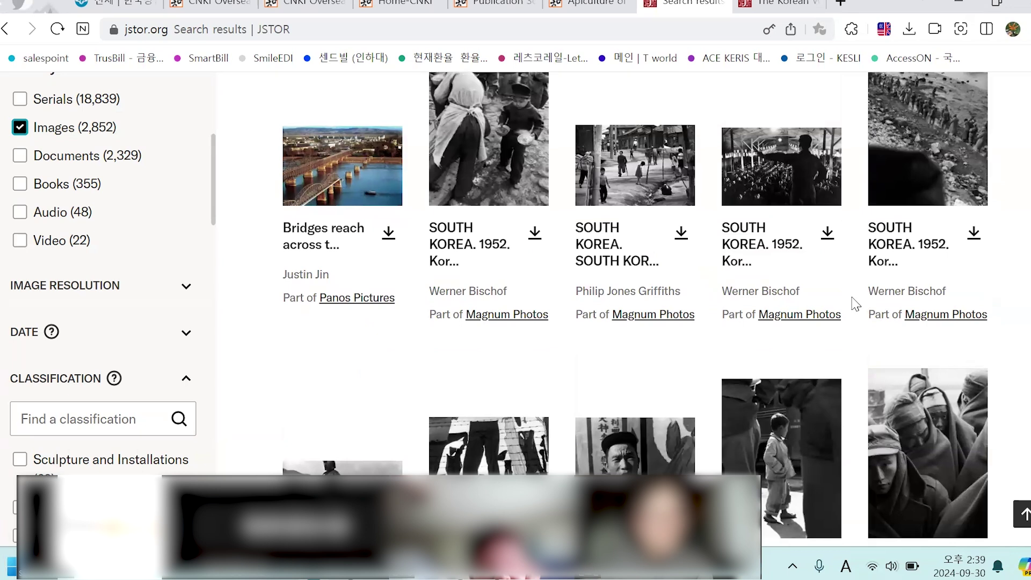
pyautogui.scroll(-5, 857, 304)
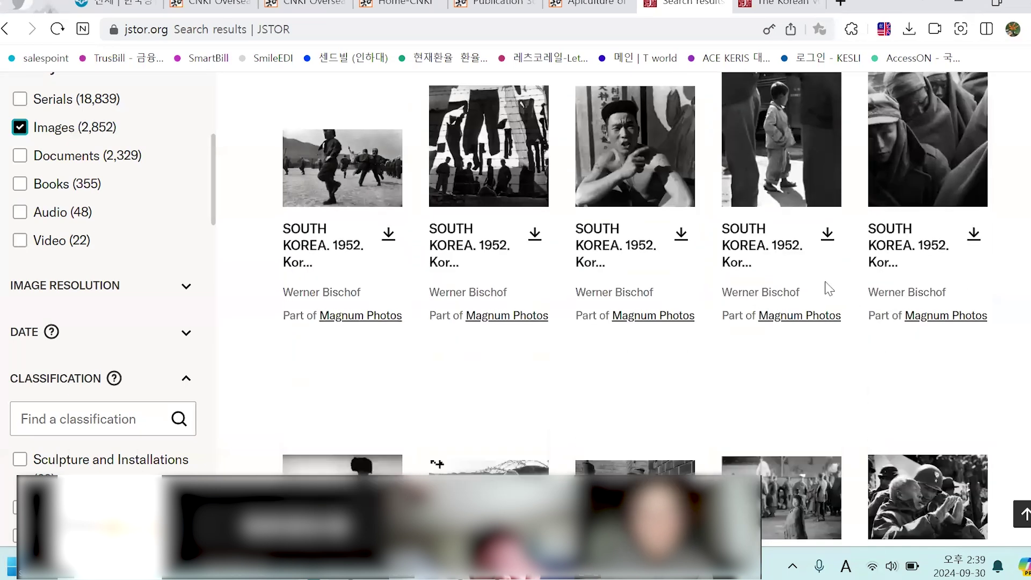
pyautogui.scroll(-5, 431, 189)
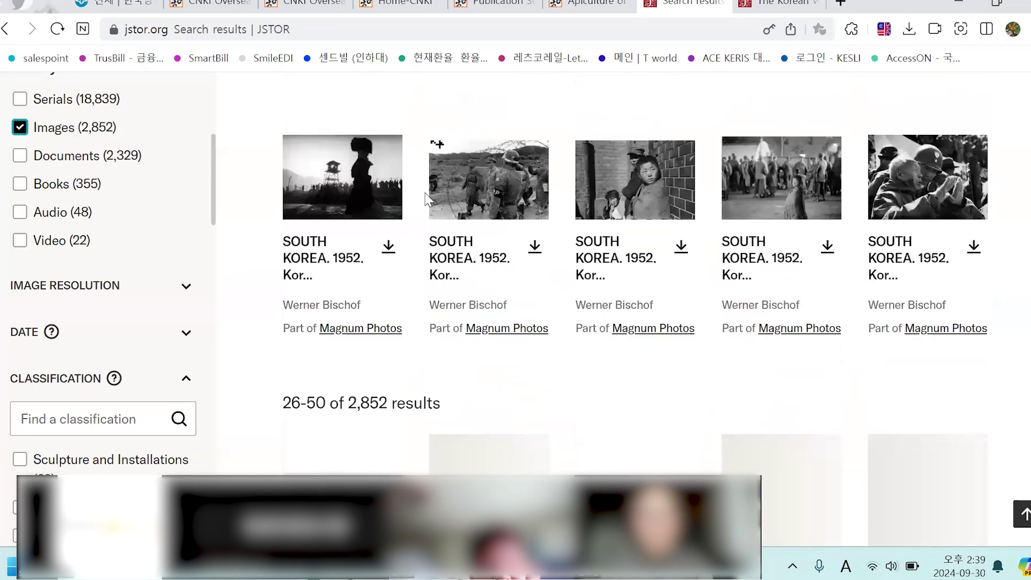
pyautogui.scroll(-5, 424, 198)
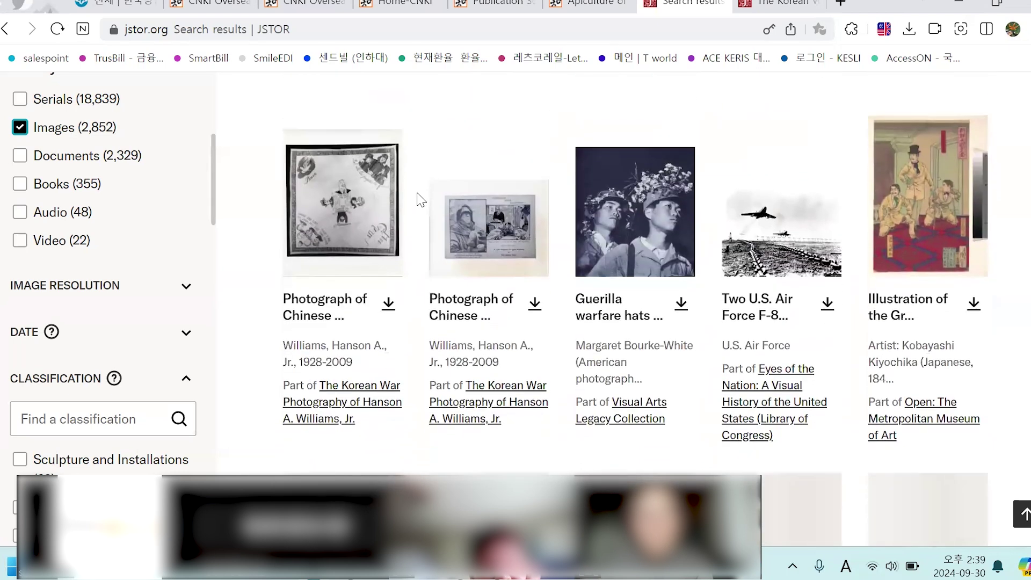
# Open the image "Guerilla warfare hats worn by volunteer police (Korean War)" and review its item details, collection, copyright terms and related images.
pyautogui.click(627, 263)
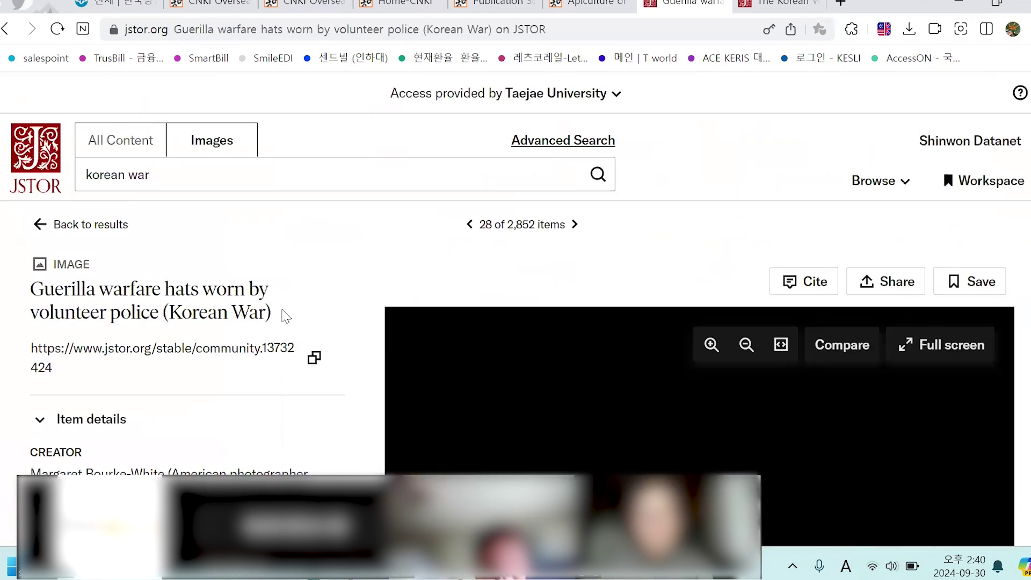
pyautogui.scroll(-5, 339, 230)
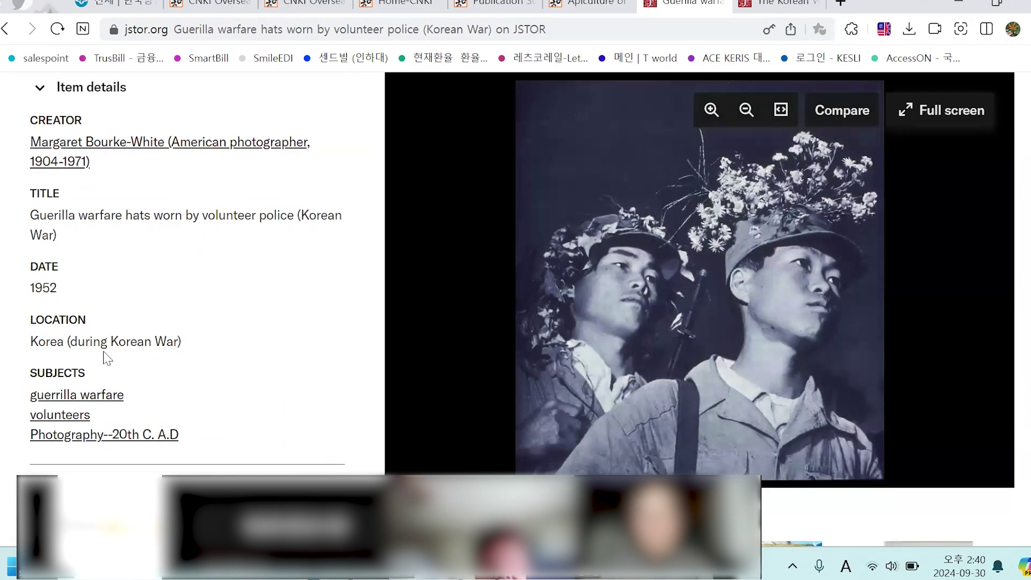
pyautogui.scroll(-6, 50, 198)
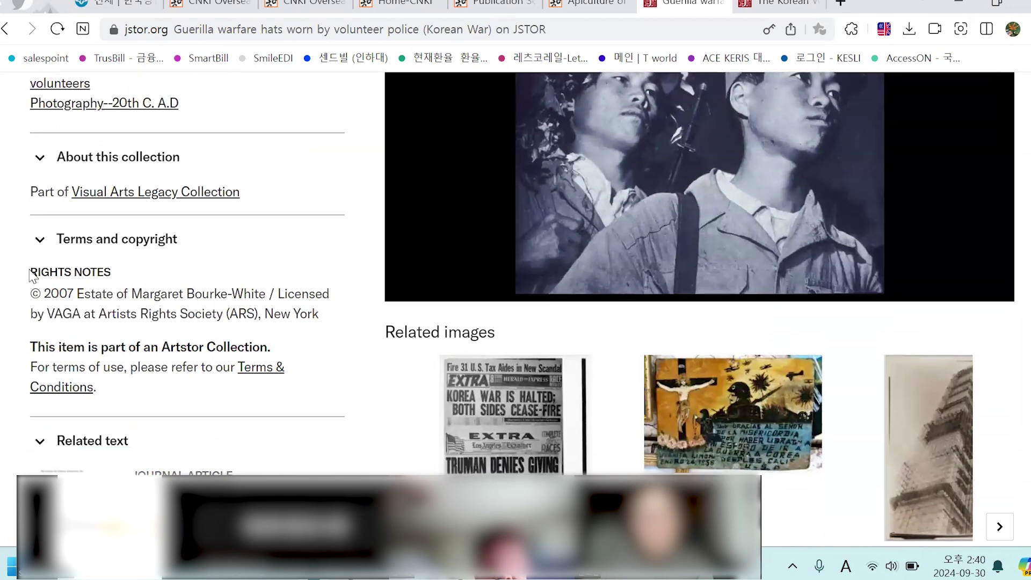
pyautogui.scroll(6, 30, 220)
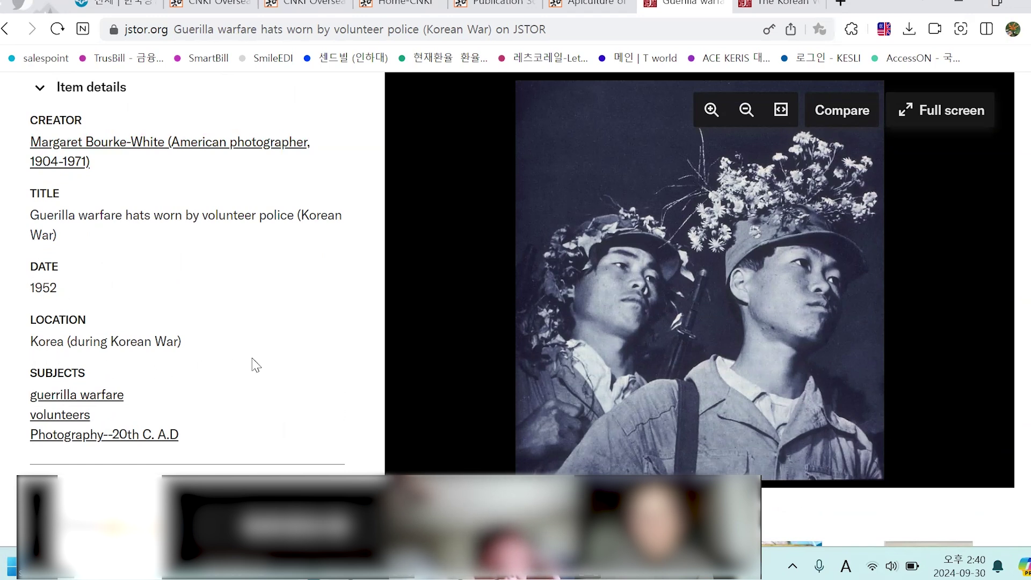
pyautogui.scroll(-3, 255, 365)
pyautogui.scroll(-3, 292, 285)
# Zoom into the guerilla warfare hats photograph in the image viewer to inspect the faces closely, and zoom back out.
pyautogui.scroll(3, 296, 284)
pyautogui.scroll(5, 697, 258)
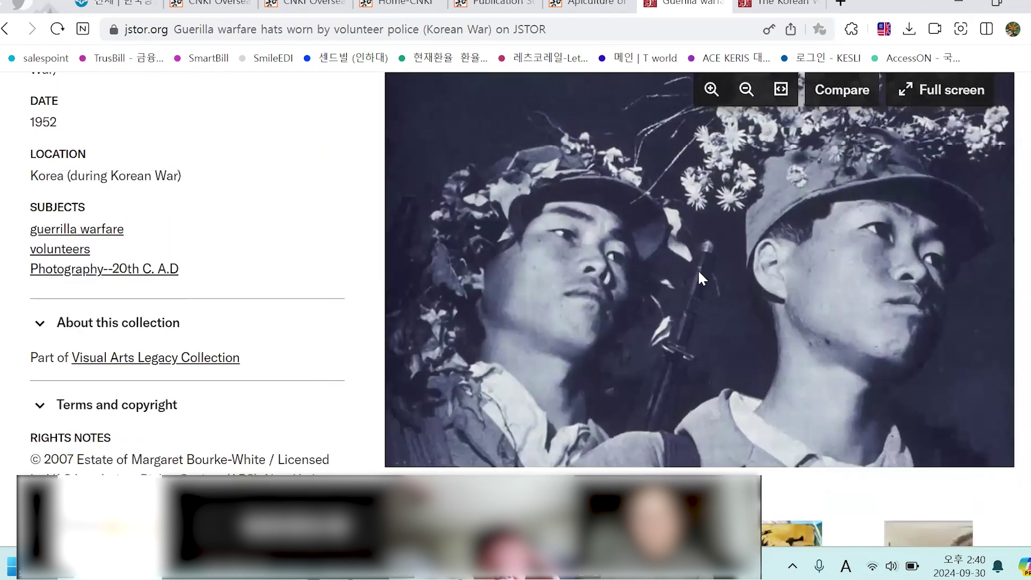
pyautogui.scroll(5, 689, 216)
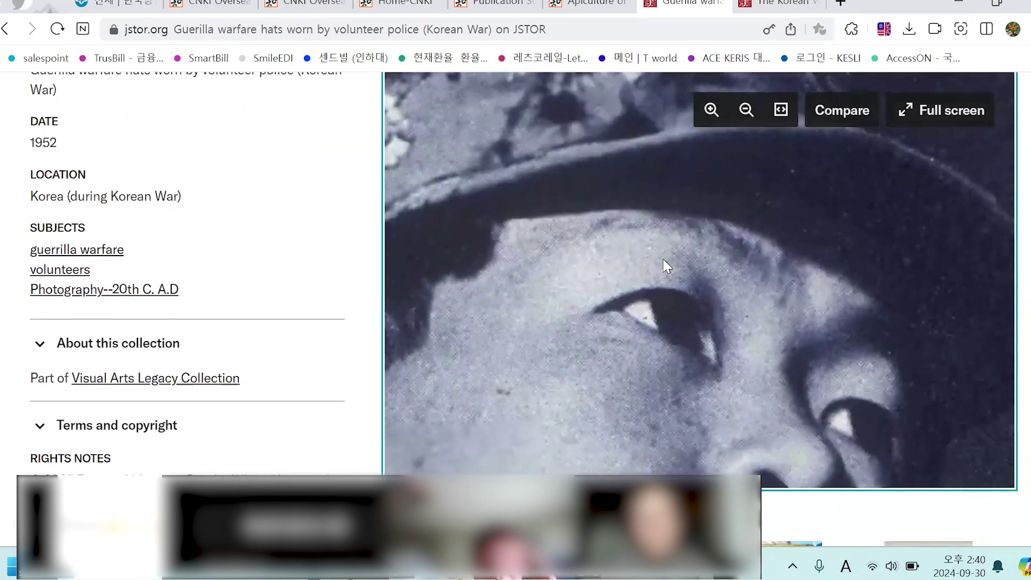
pyautogui.scroll(-5, 636, 262)
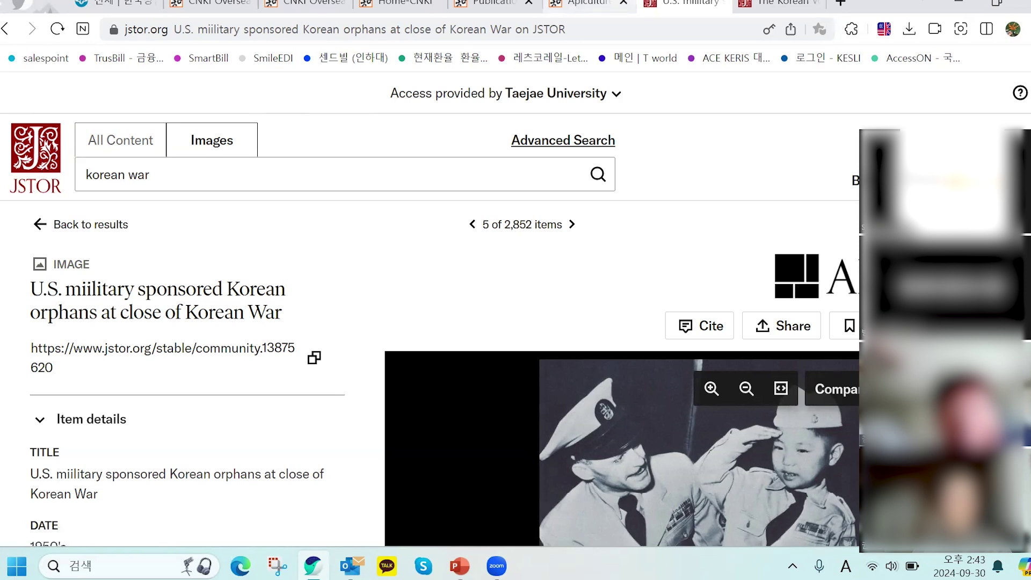
# Switch to PowerPoint, start the slide show from the Management slide and advance to the Artstor publisher introduction slide.
pyautogui.hotkey('alt', 'Tab')
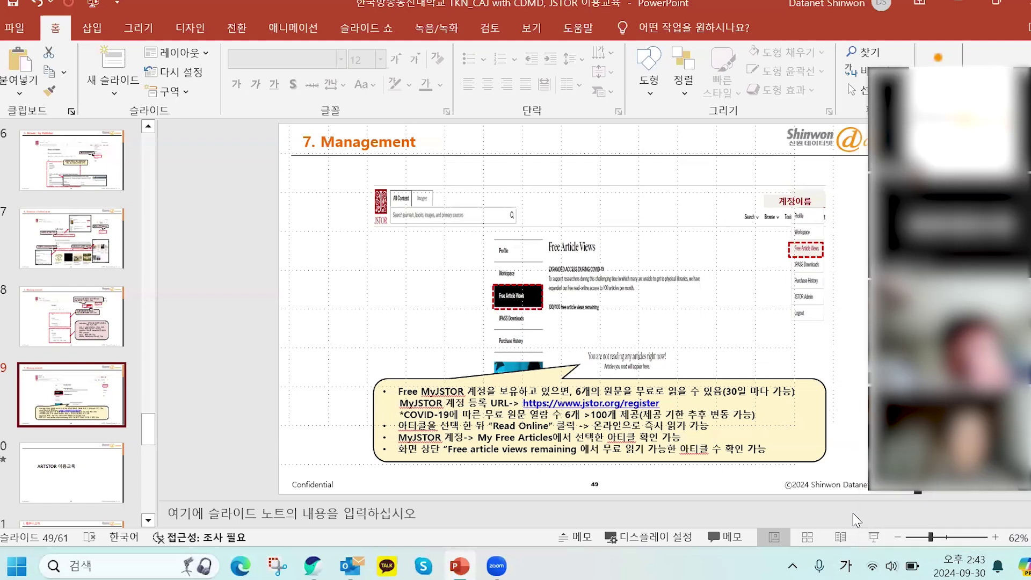
pyautogui.click(873, 538)
pyautogui.click(760, 329)
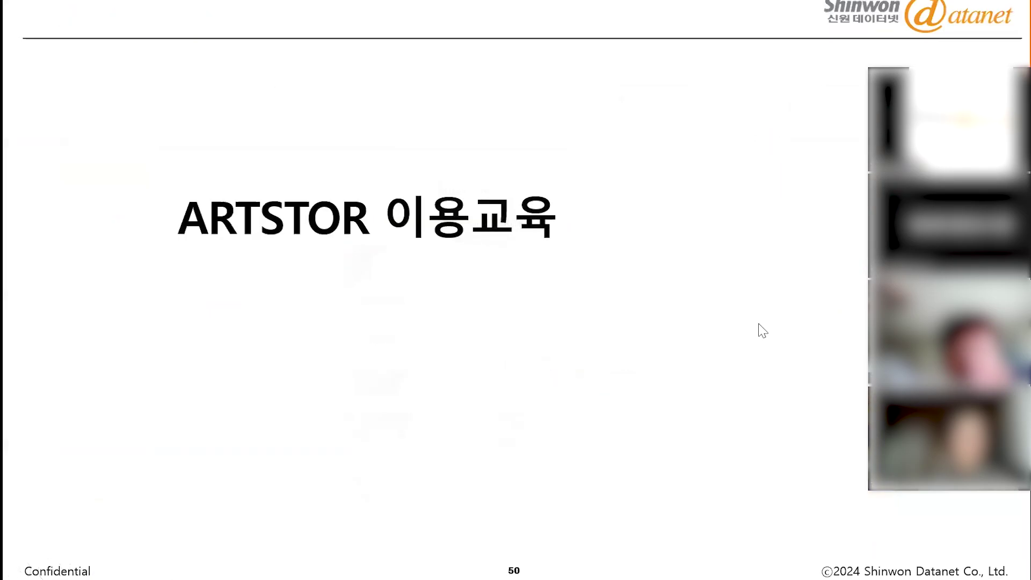
pyautogui.click(760, 331)
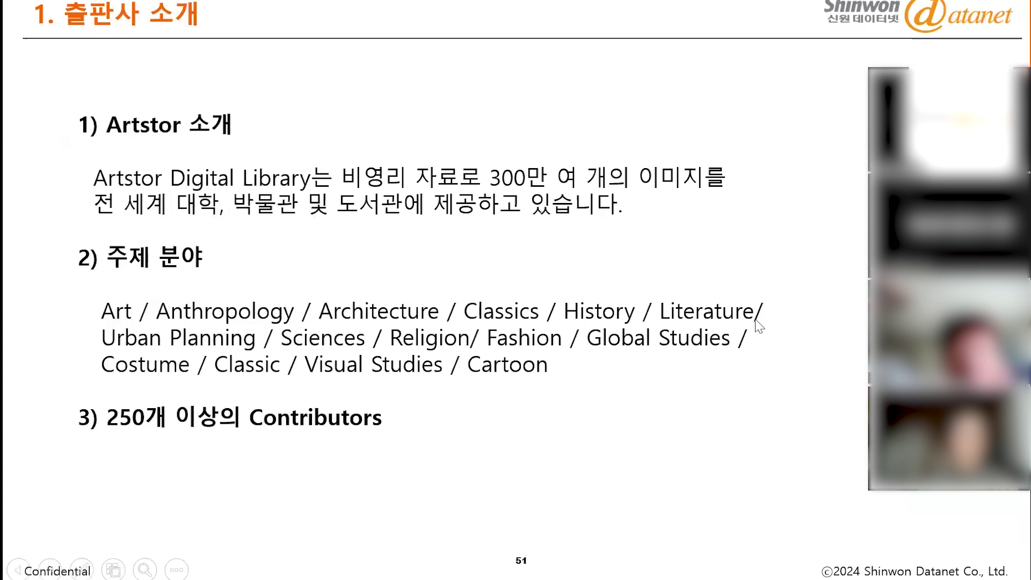